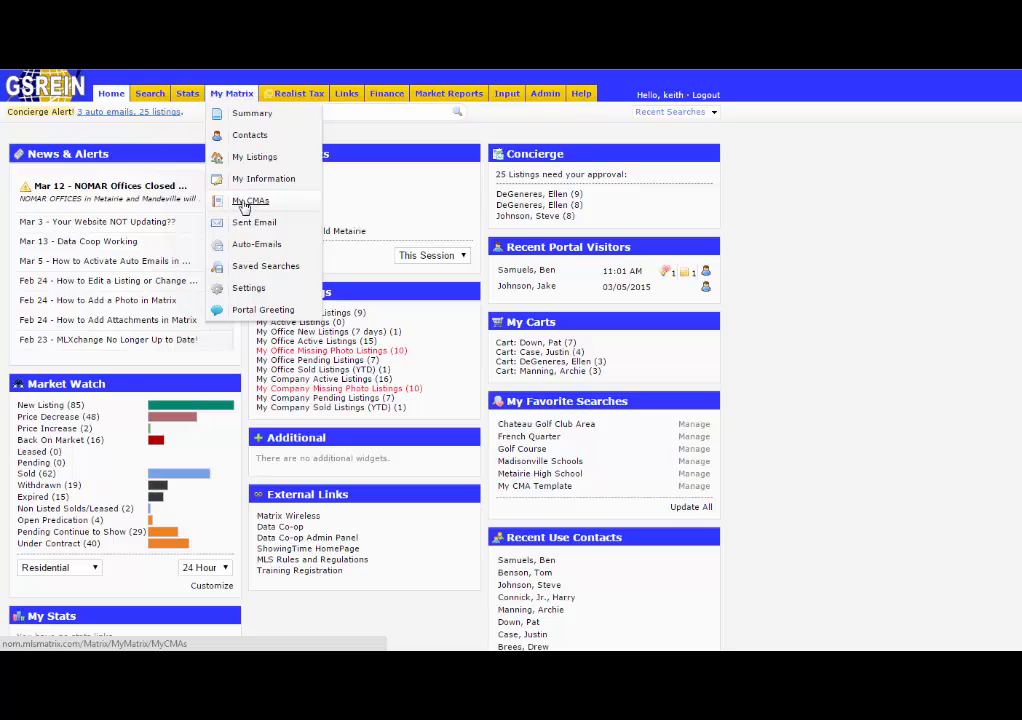
# Open the My CMAs list and start a new CMA.
pyautogui.click(255, 204)
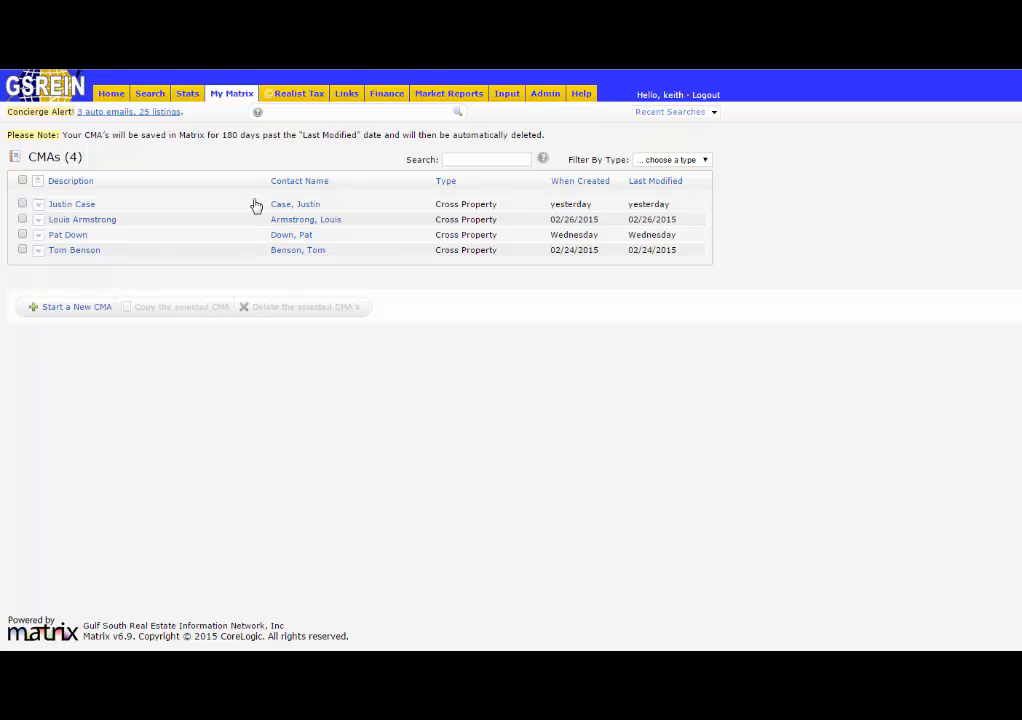
pyautogui.click(74, 313)
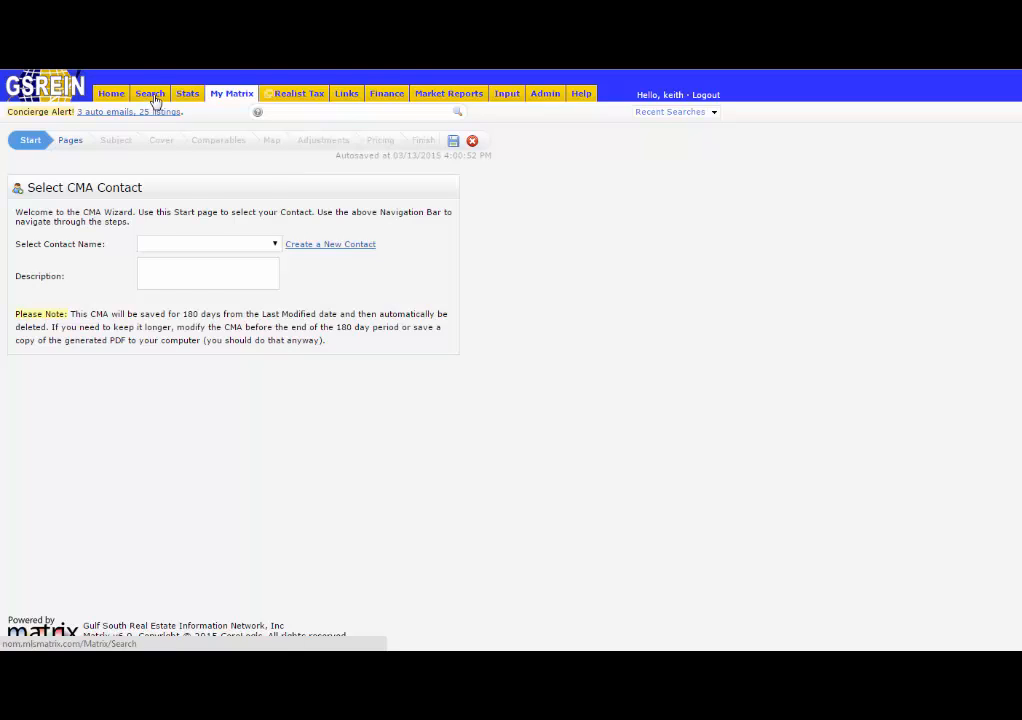
# Open a Residential search and include Sold listings in the status criteria.
pyautogui.moveTo(157, 101)
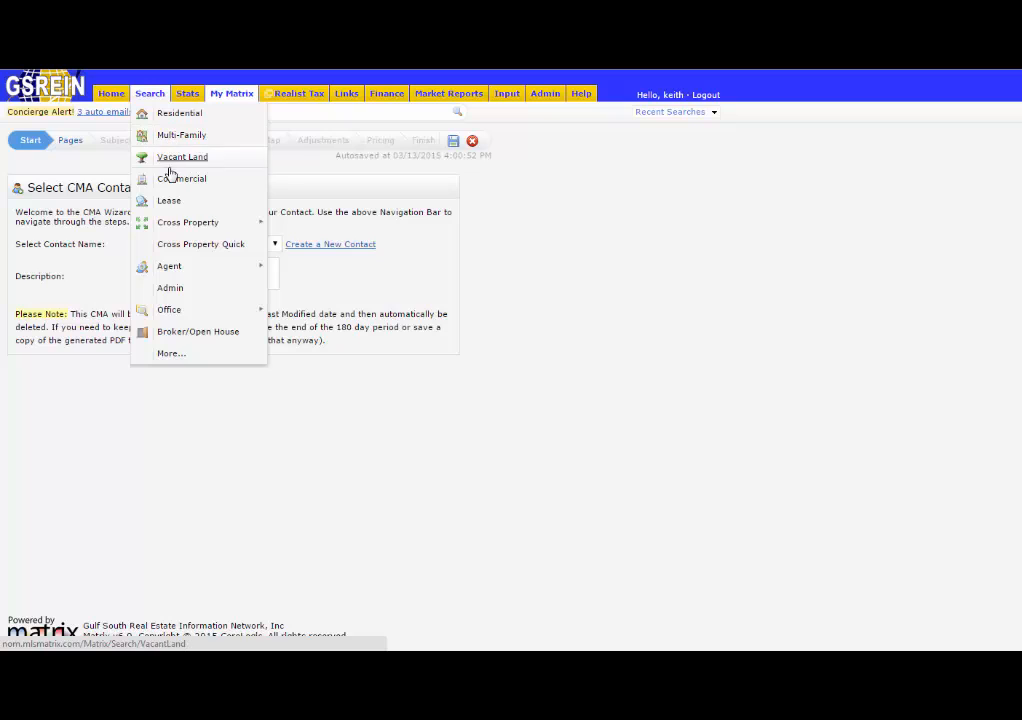
pyautogui.click(180, 118)
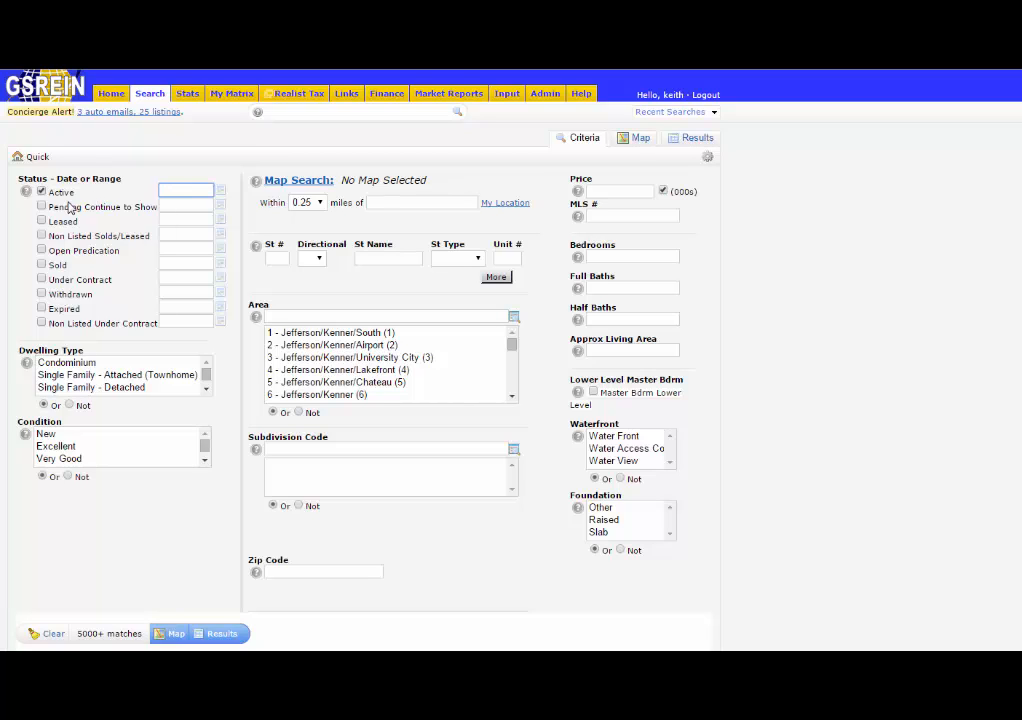
pyautogui.click(42, 266)
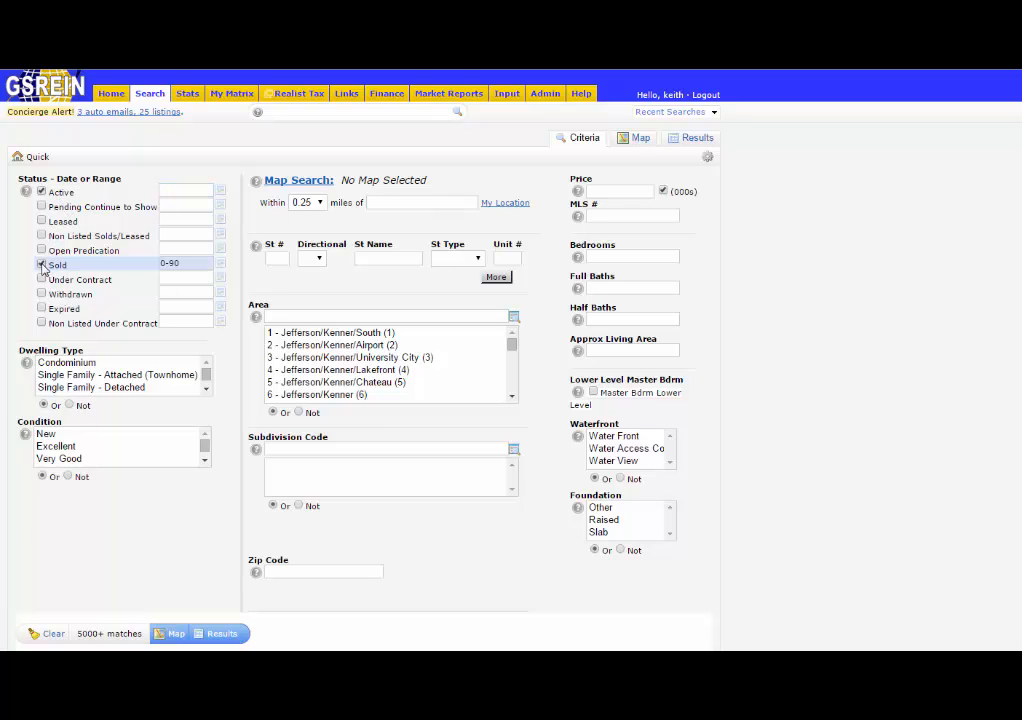
# Try a Sold date range starting 1/1/2015, then restore it to 0-90 days.
pyautogui.click(185, 264)
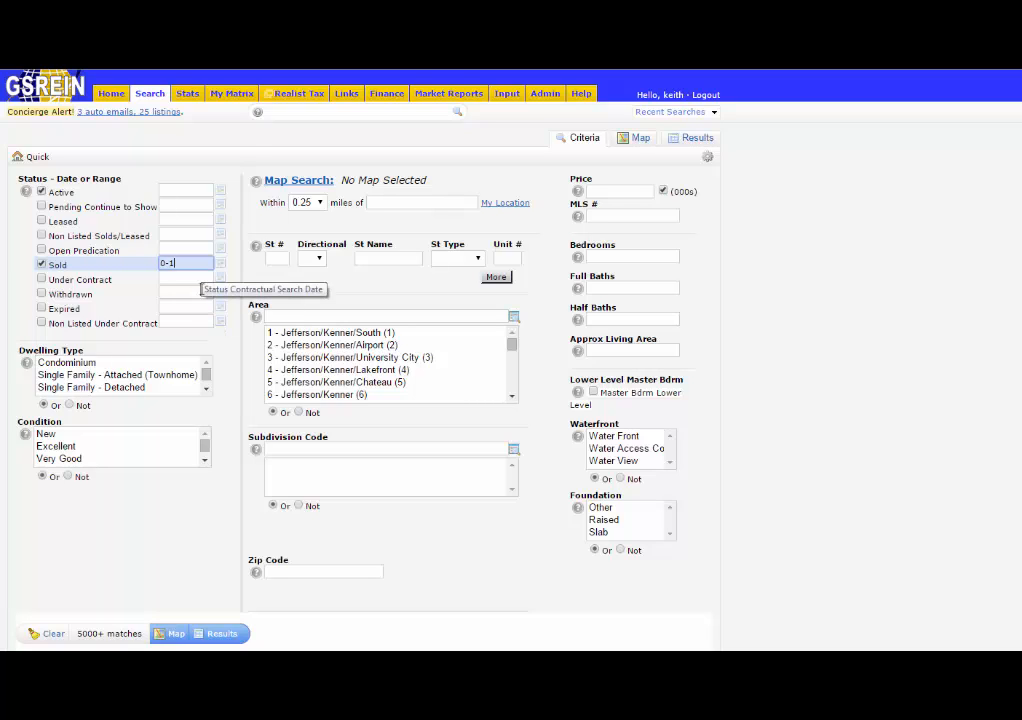
pyautogui.press('BackSpace')
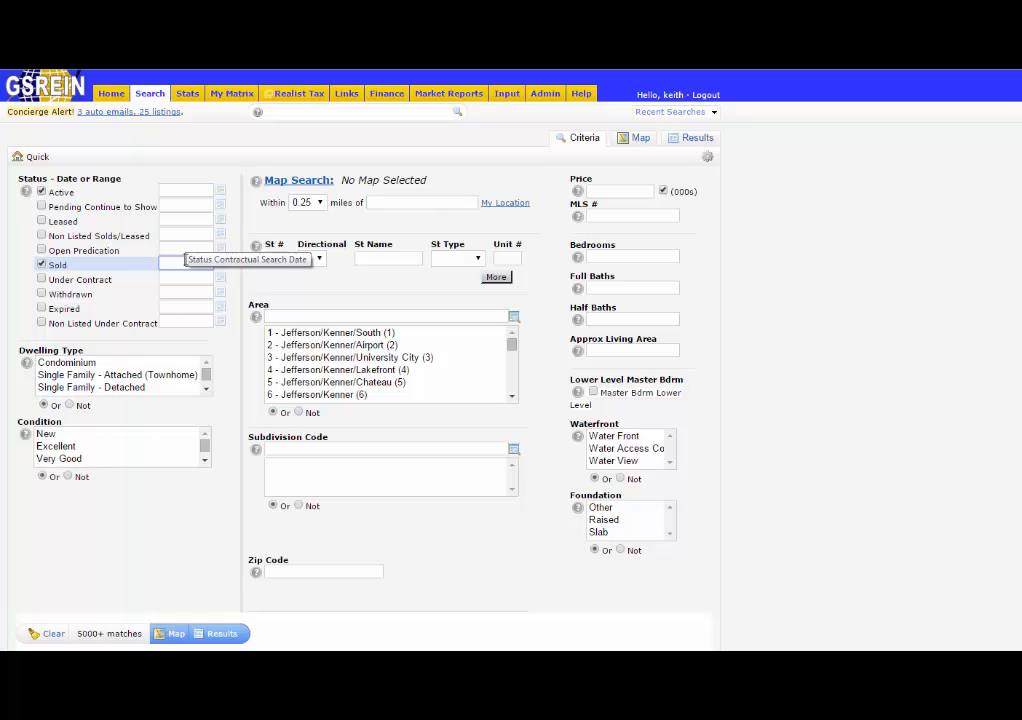
pyautogui.write('1/1/2')
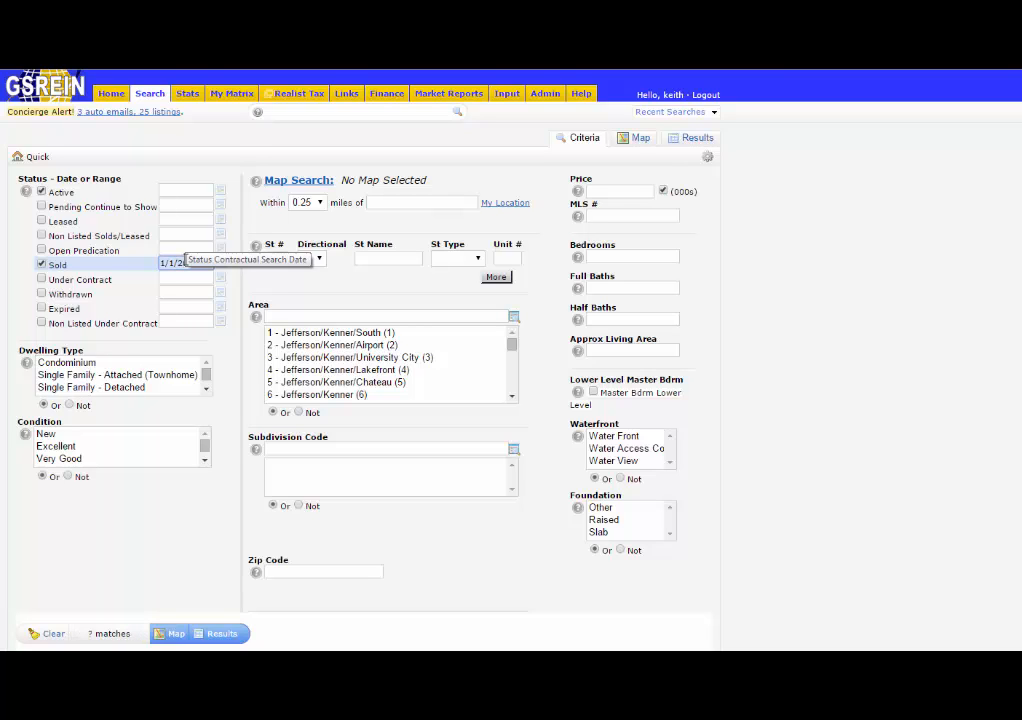
pyautogui.write('015-3/')
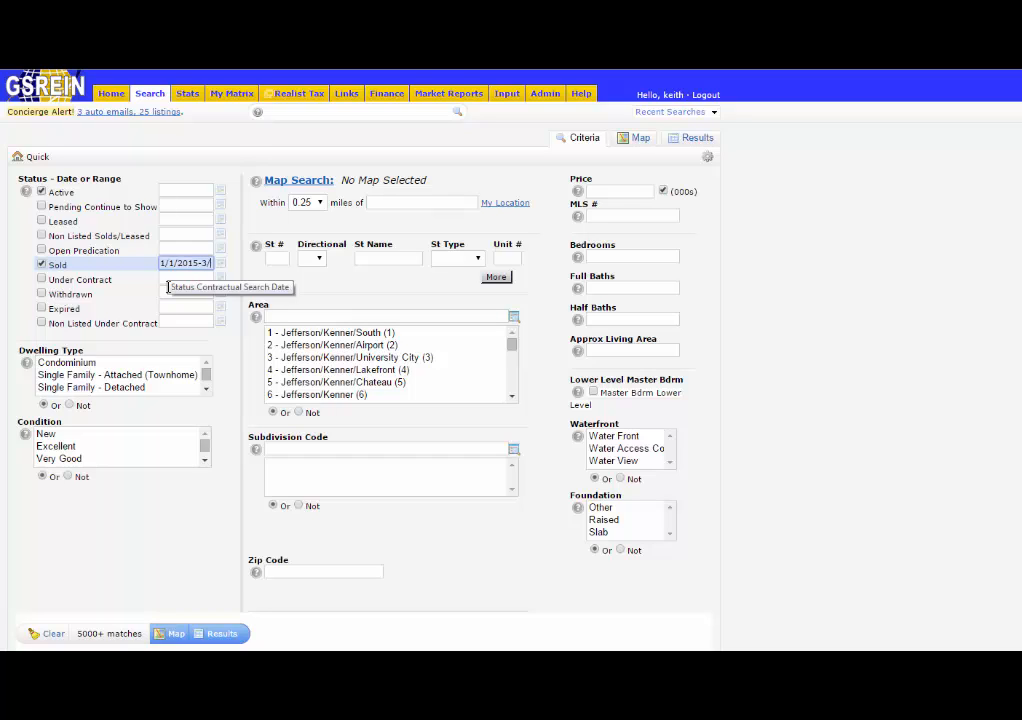
pyautogui.write('1/15')
pyautogui.press('BackSpace')
pyautogui.press('BackSpace')
pyautogui.press('BackSpace')
pyautogui.press('BackSpace')
pyautogui.press('BackSpace')
pyautogui.press('BackSpace')
pyautogui.press('BackSpace')
pyautogui.press('BackSpace')
pyautogui.press('BackSpace')
pyautogui.press('BackSpace')
pyautogui.press('BackSpace')
pyautogui.press('BackSpace')
pyautogui.press('BackSpace')
pyautogui.press('BackSpace')
pyautogui.press('BackSpace')
pyautogui.write('0-90')
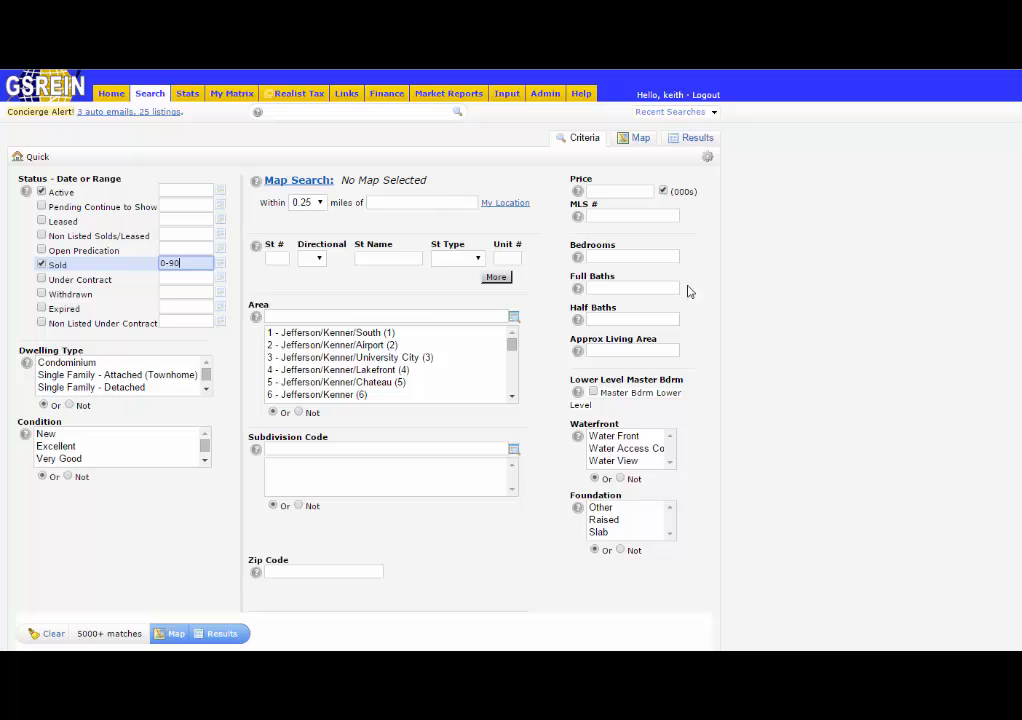
# Limit dwelling type to Single Family - Detached and area to 14 - Jefferson/Metairie/Lakefront.
pyautogui.click(96, 388)
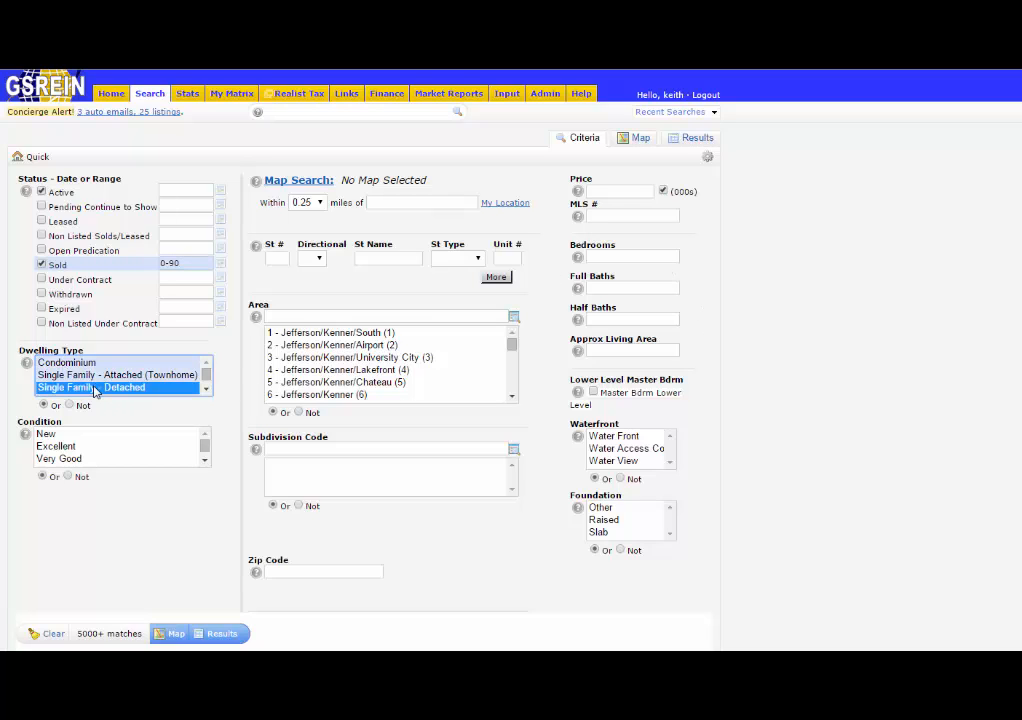
pyautogui.click(336, 318)
pyautogui.write('1')
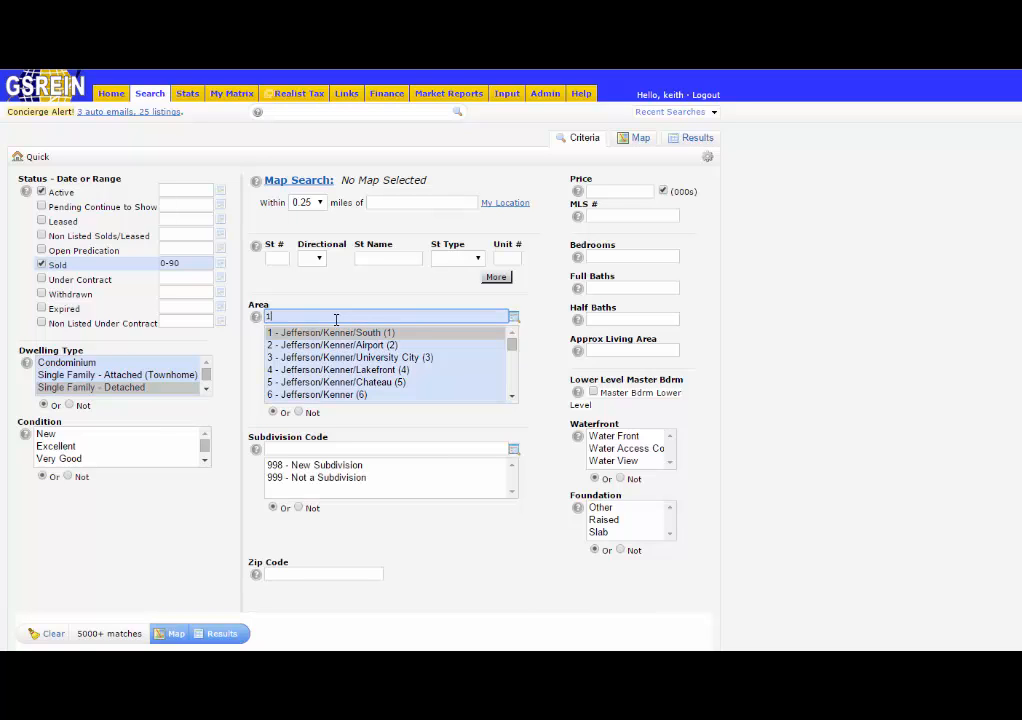
pyautogui.write('4')
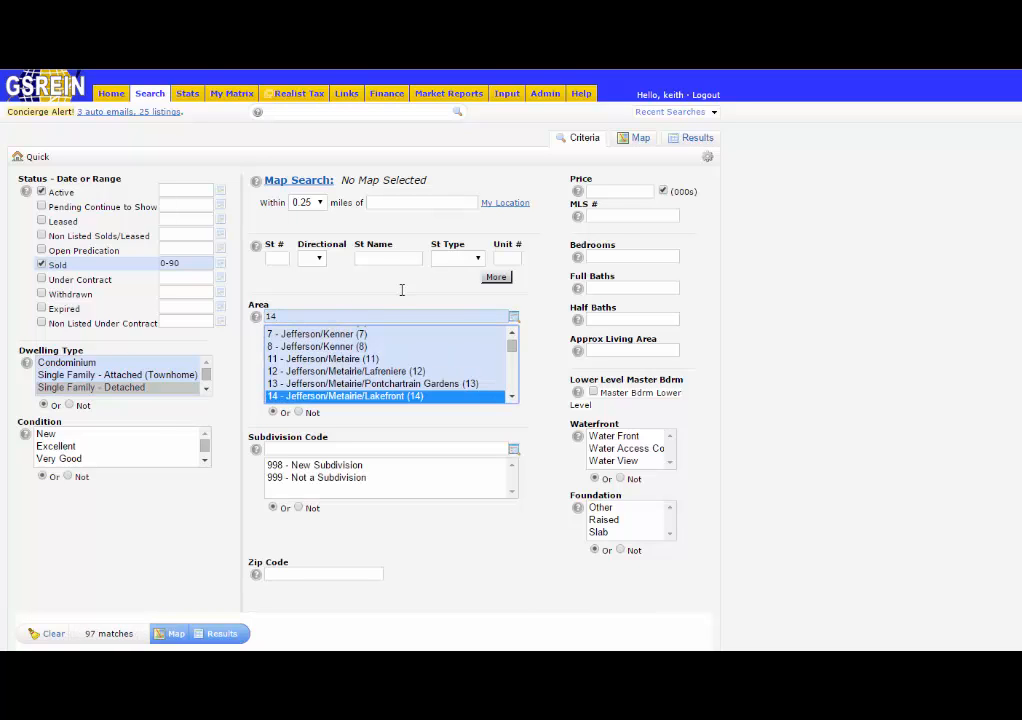
# Set the search to 3 bedrooms and 2 full baths.
pyautogui.click(611, 256)
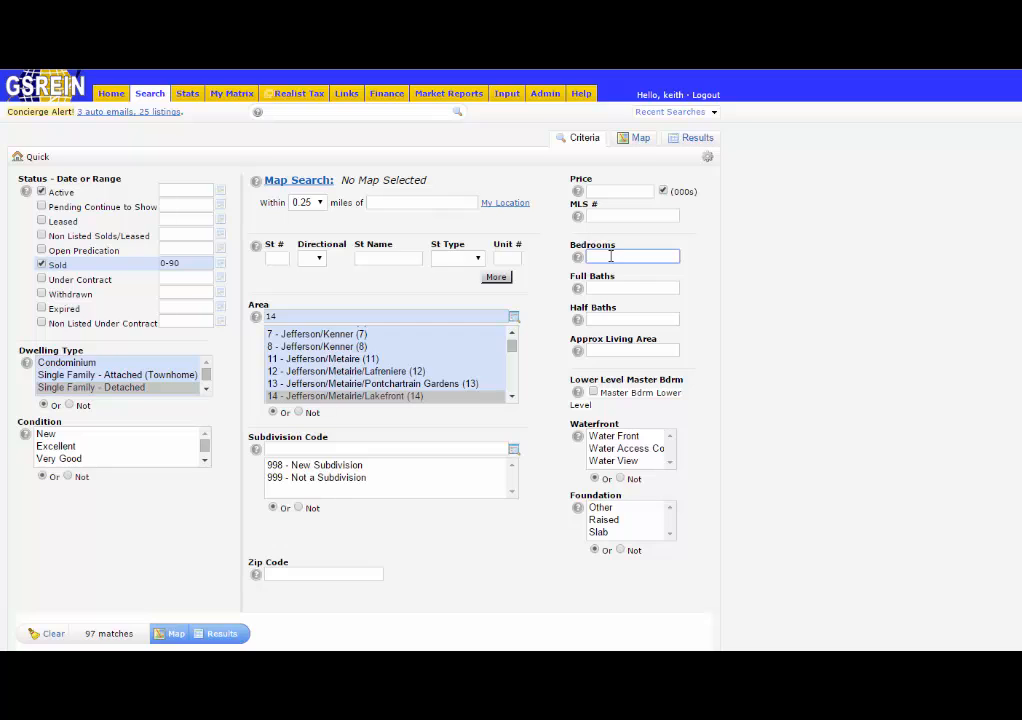
pyautogui.write('3')
pyautogui.press('Tab')
pyautogui.write('2')
pyautogui.press('Tab')
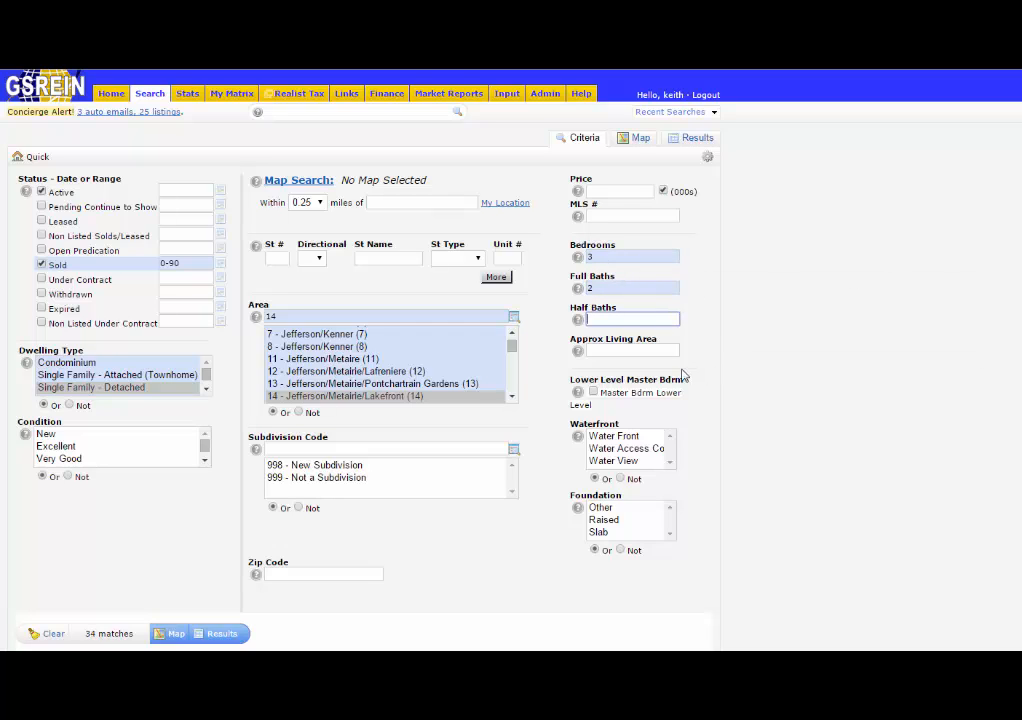
# Set the approximate living area to 1500 to 2000 and show the results.
pyautogui.click(640, 351)
pyautogui.write('1')
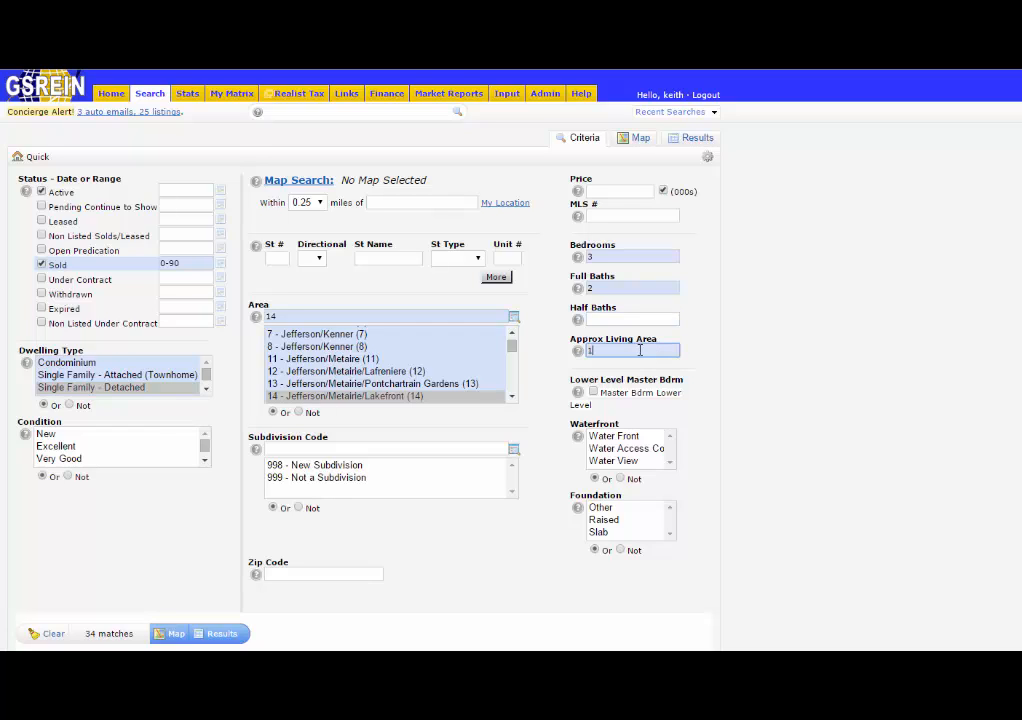
pyautogui.write('500-2000')
pyautogui.click(224, 636)
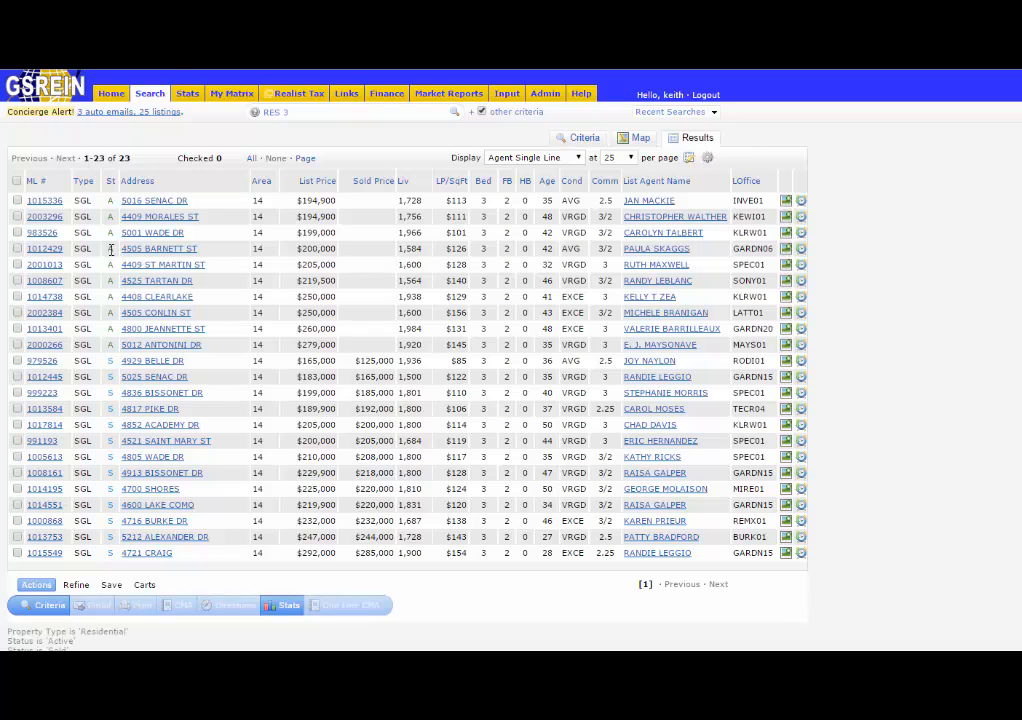
pyautogui.click(17, 232)
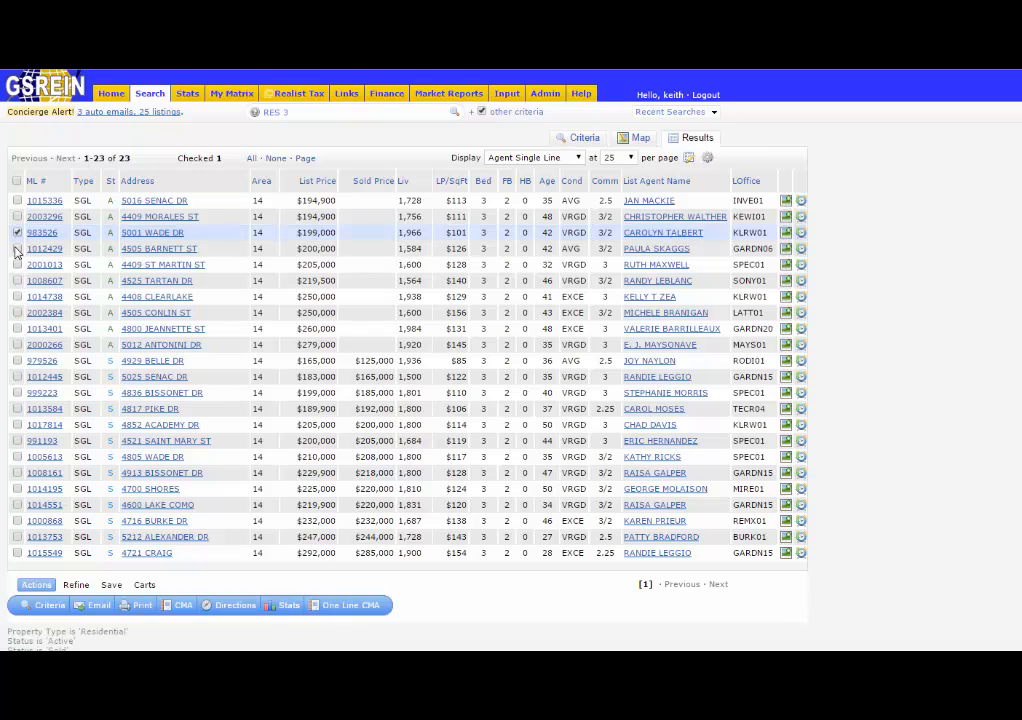
pyautogui.click(17, 248)
pyautogui.click(17, 264)
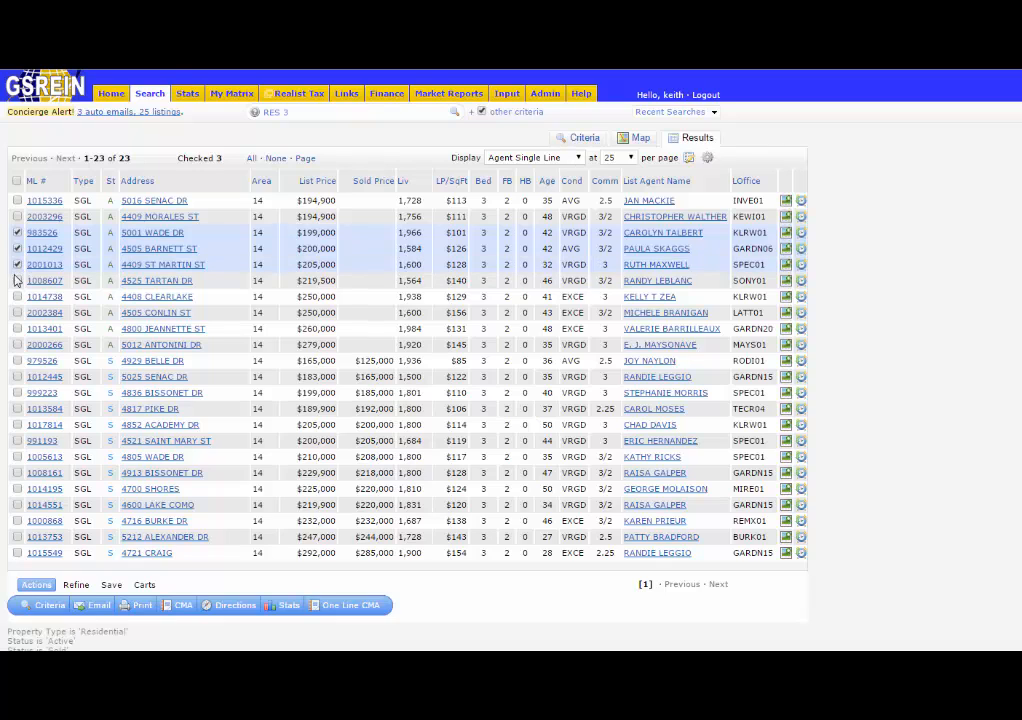
pyautogui.click(17, 392)
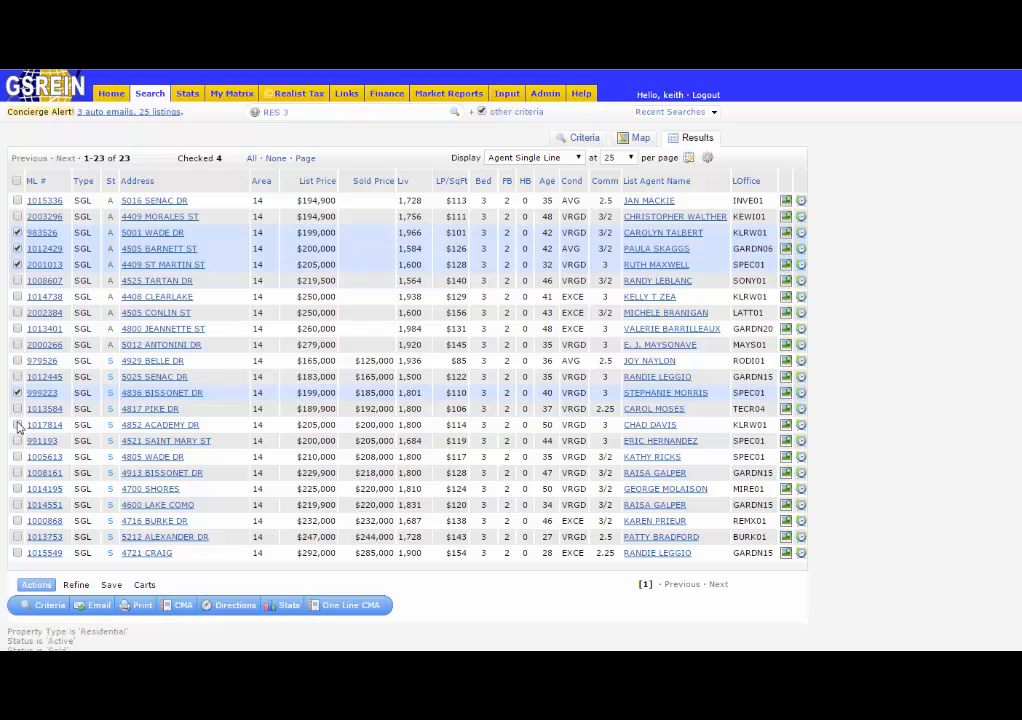
pyautogui.click(17, 424)
pyautogui.click(17, 456)
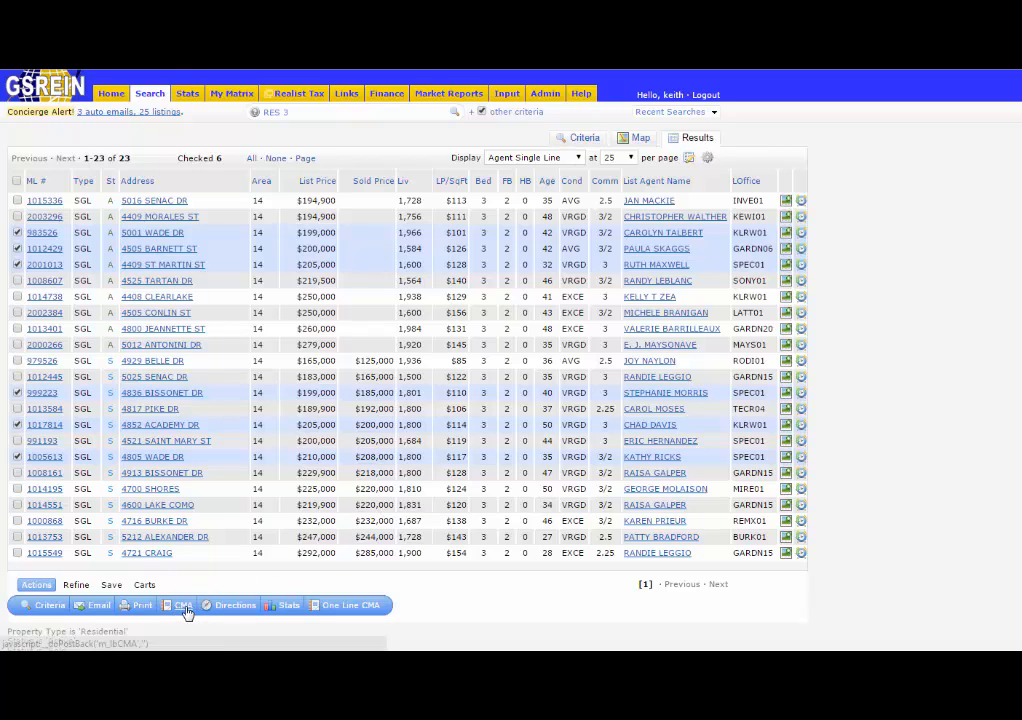
pyautogui.click(351, 610)
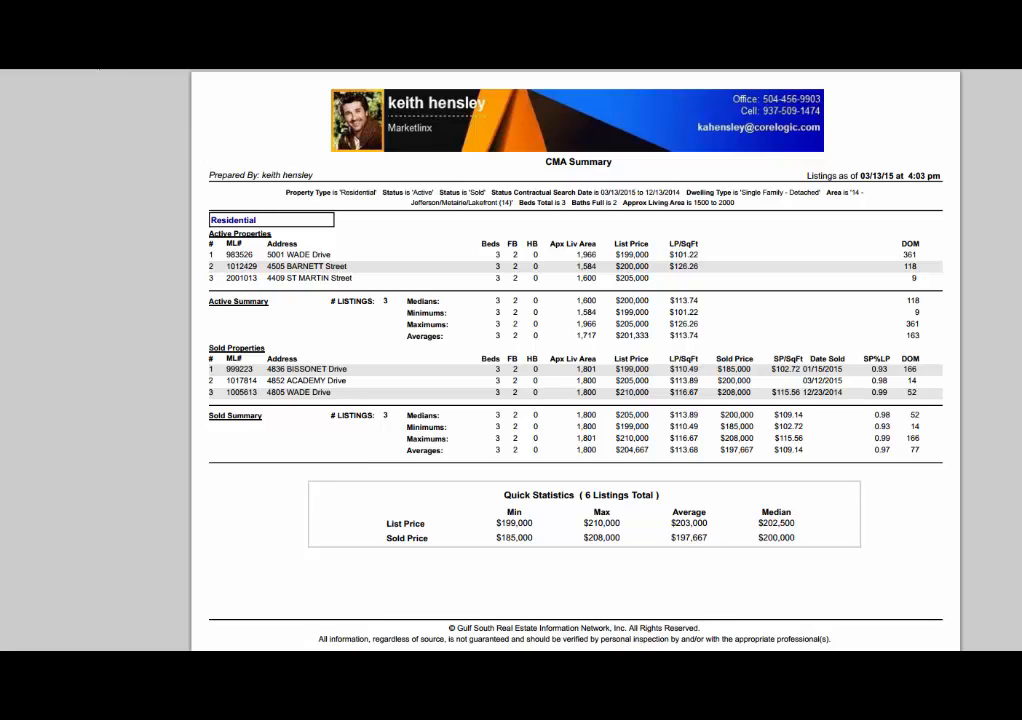
pyautogui.hotkey('ctrl', 'w')
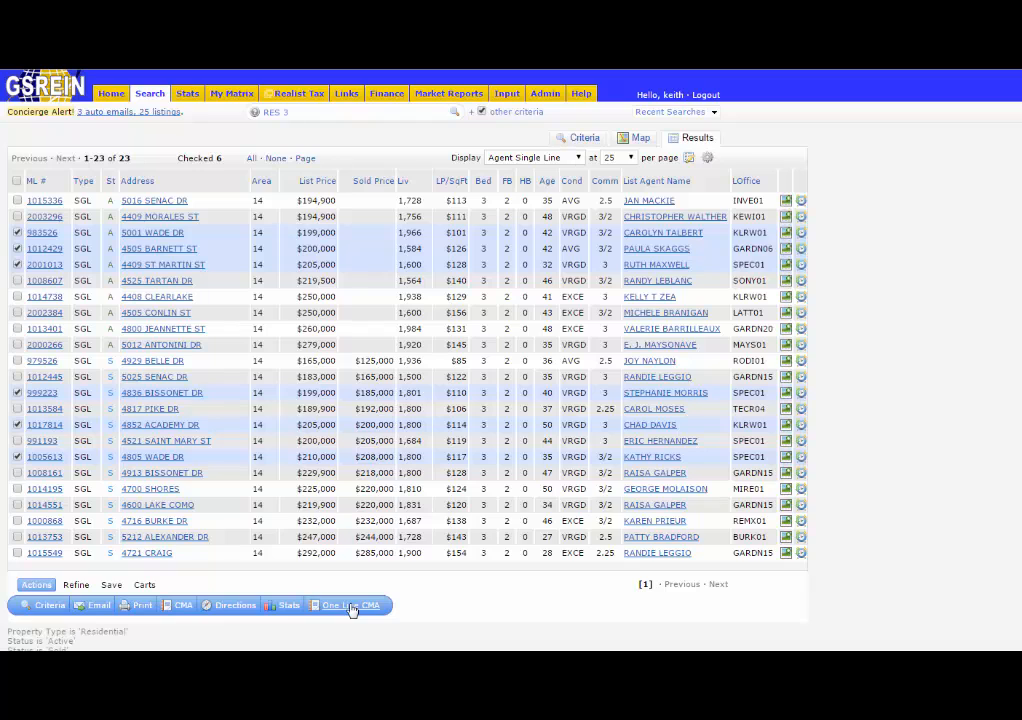
pyautogui.click(143, 608)
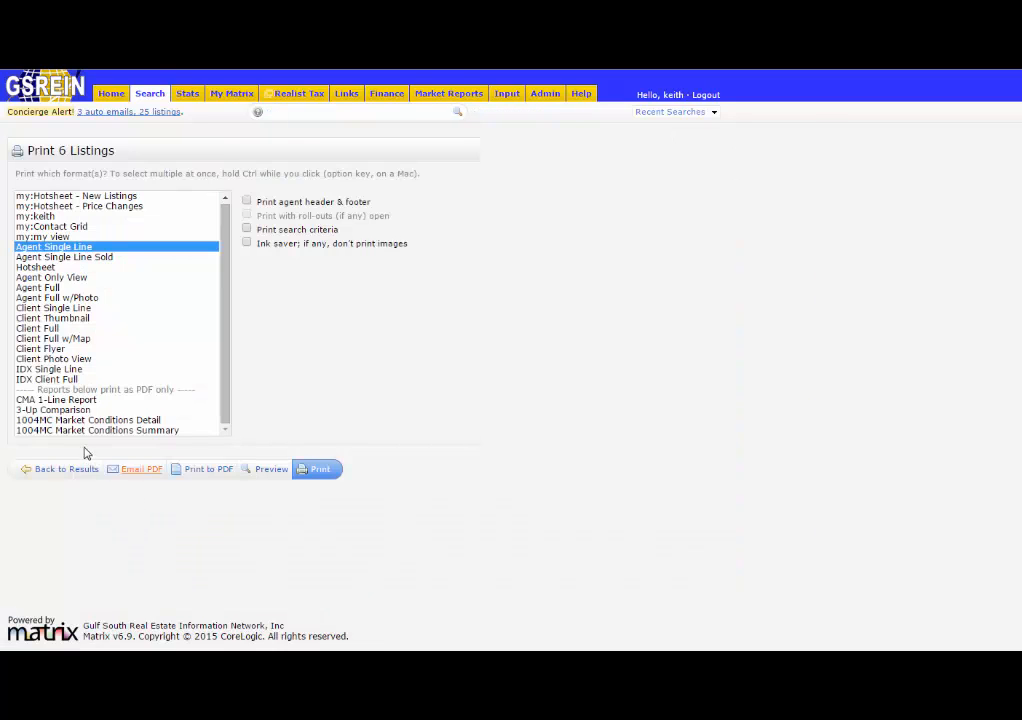
pyautogui.click(30, 401)
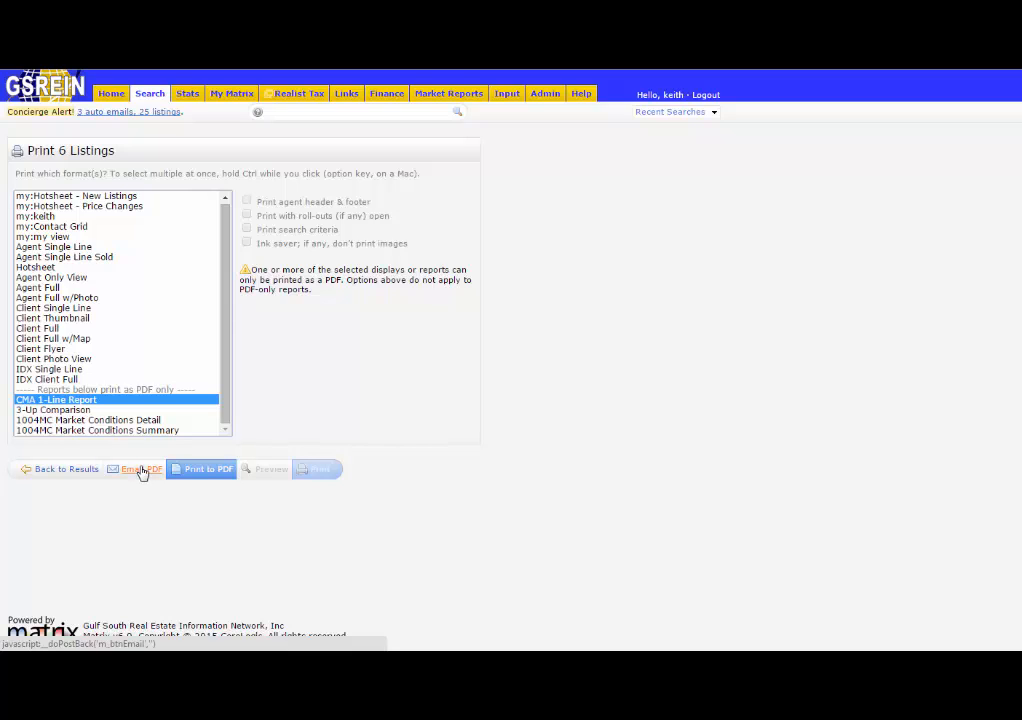
pyautogui.click(88, 470)
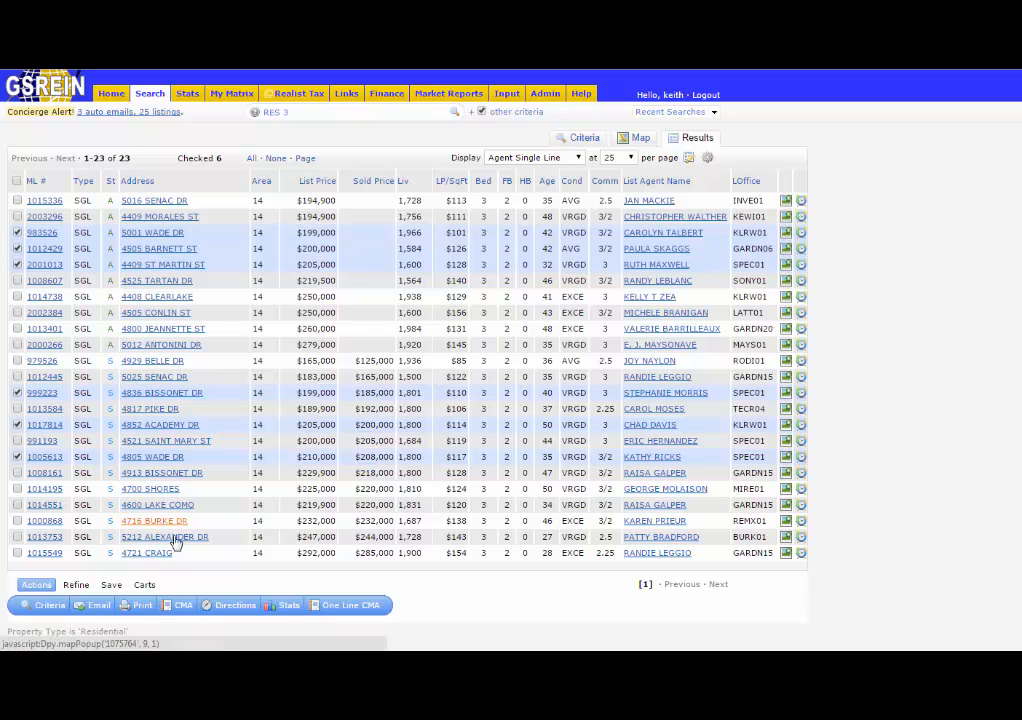
# Print the checked listings to PDF as a 3-Up Comparison, review and close it, and return to the results.
pyautogui.click(138, 607)
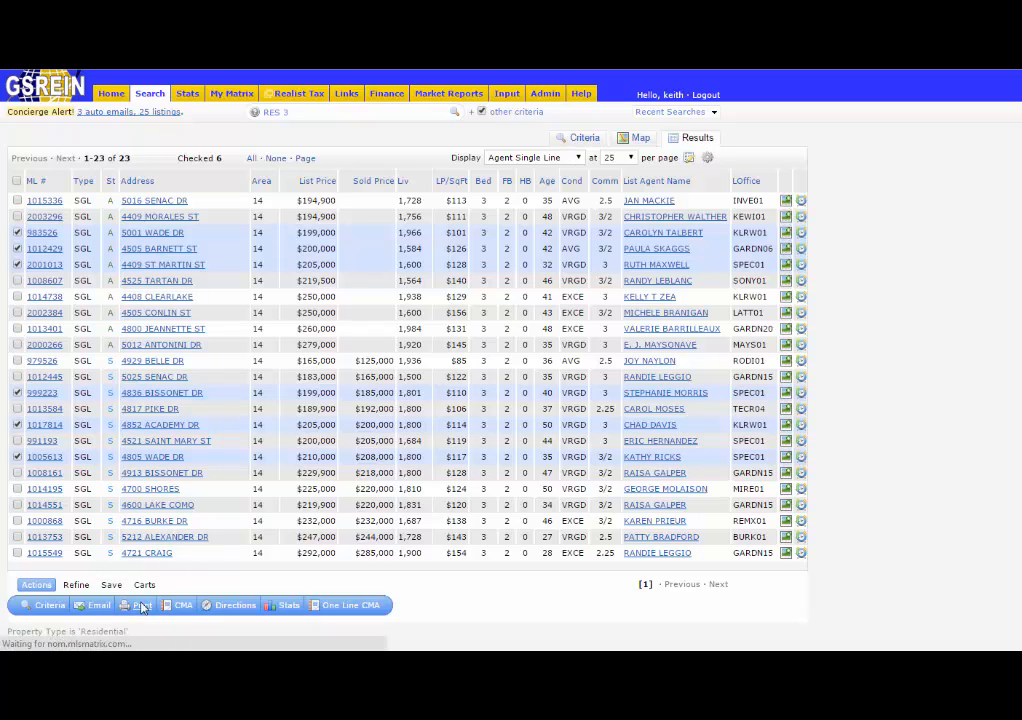
pyautogui.click(79, 400)
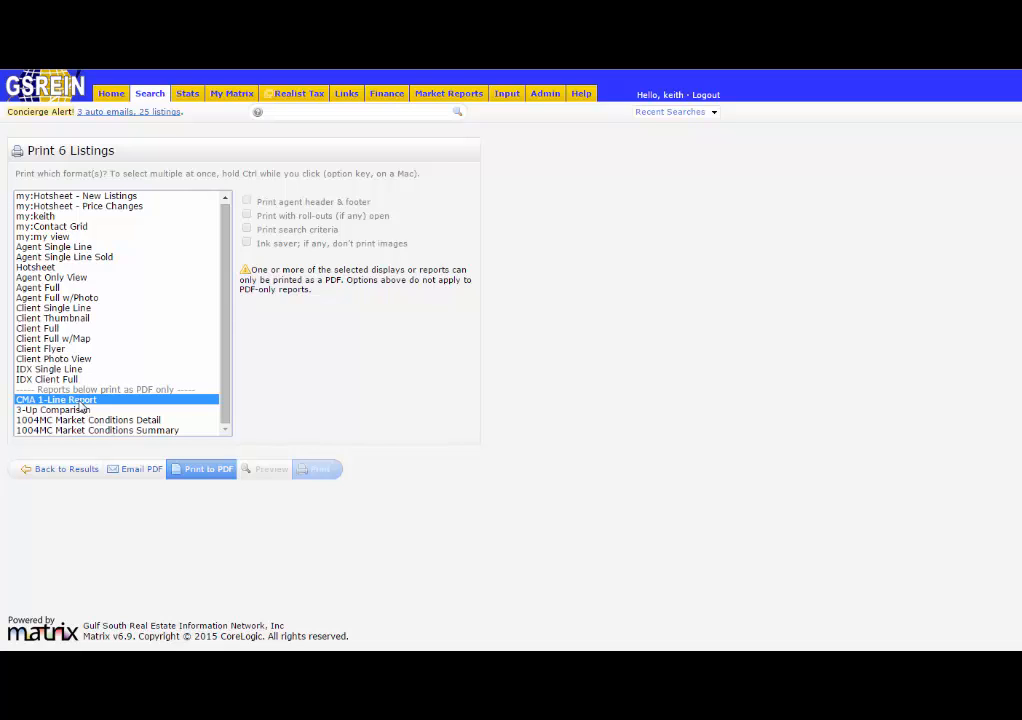
pyautogui.click(62, 411)
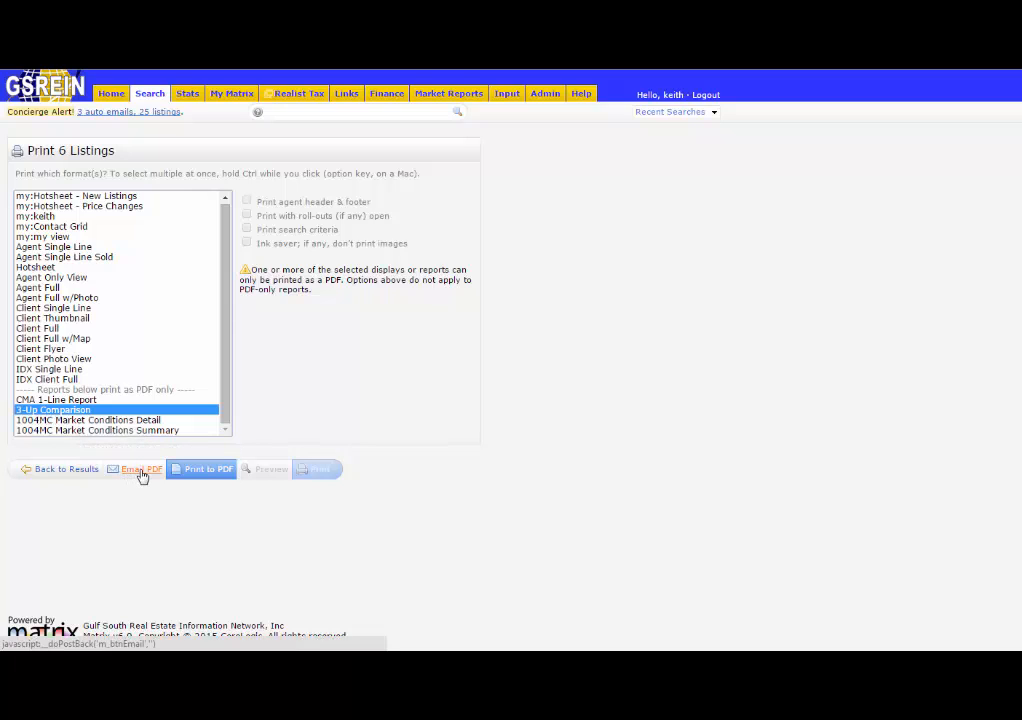
pyautogui.click(205, 472)
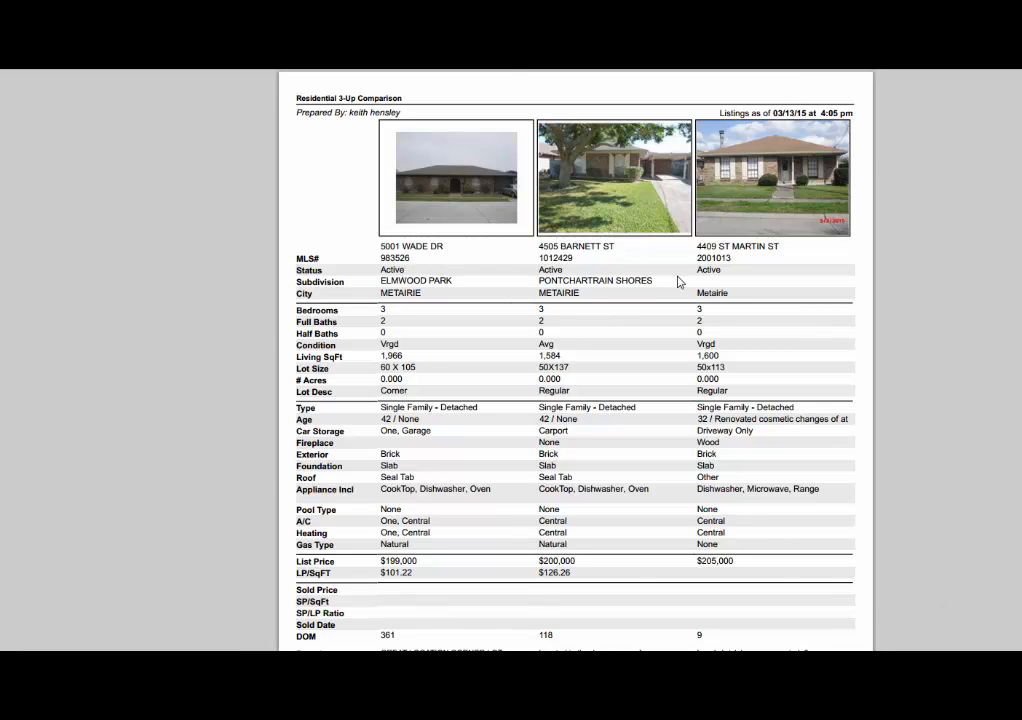
pyautogui.scroll(-6, 670, 285)
pyautogui.scroll(-7, 652, 313)
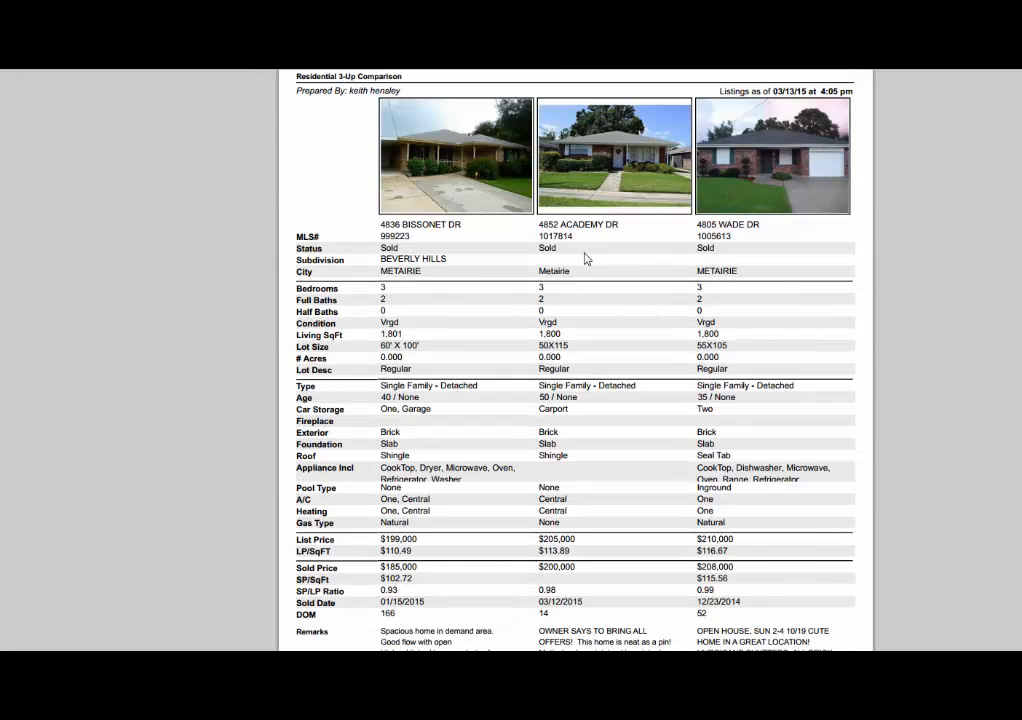
pyautogui.scroll(-3, 584, 328)
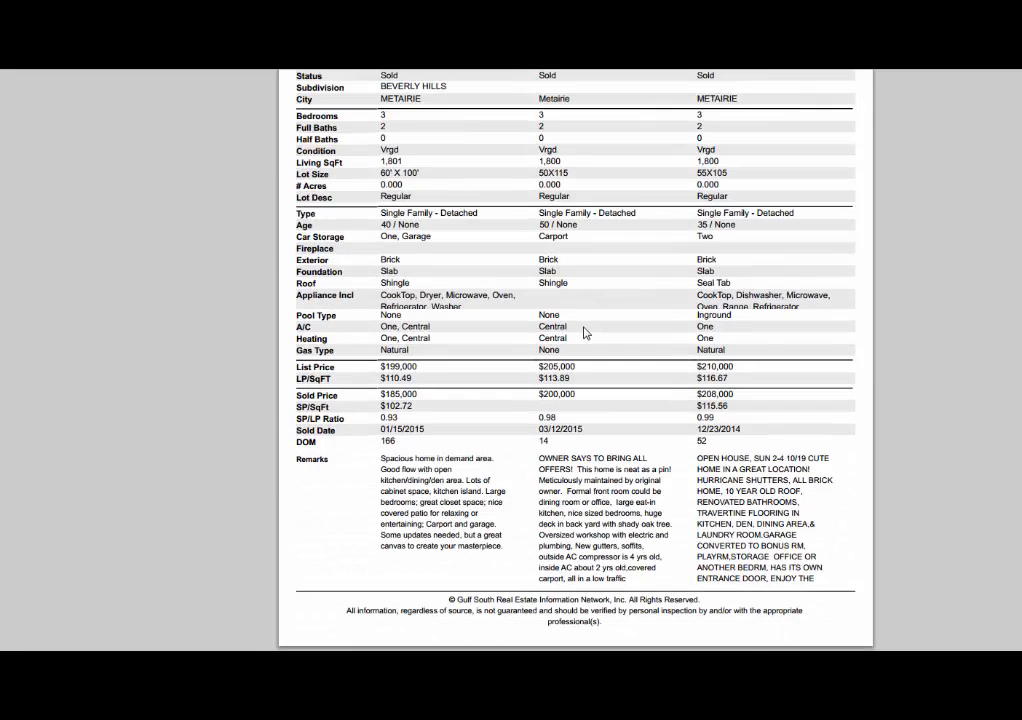
pyautogui.scroll(12, 584, 333)
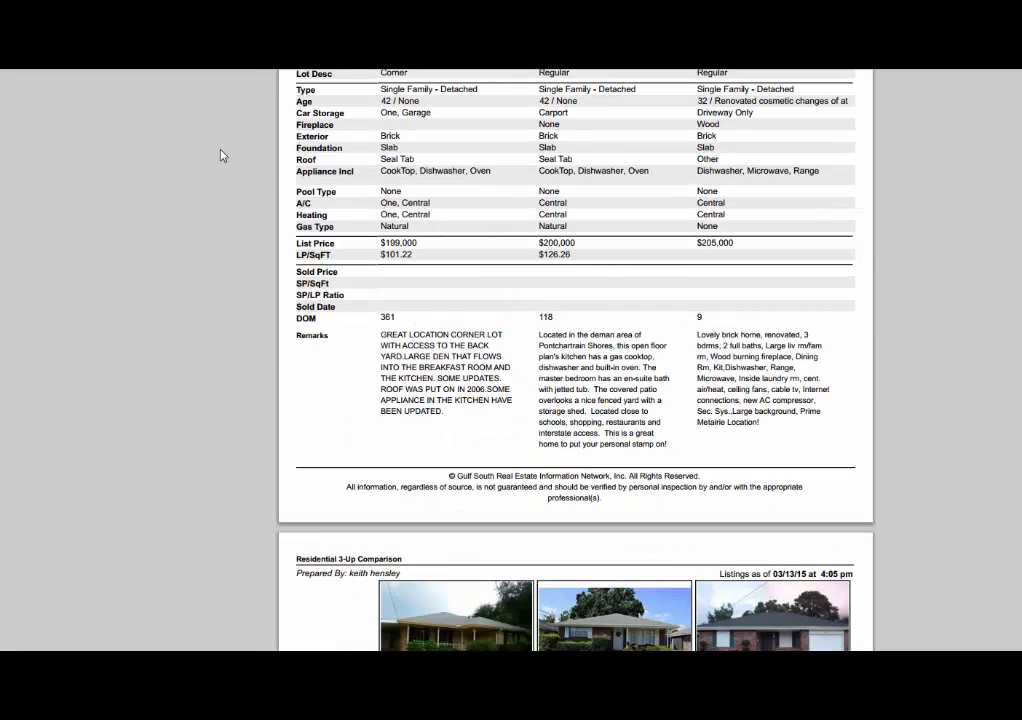
pyautogui.hotkey('ctrl', 'w')
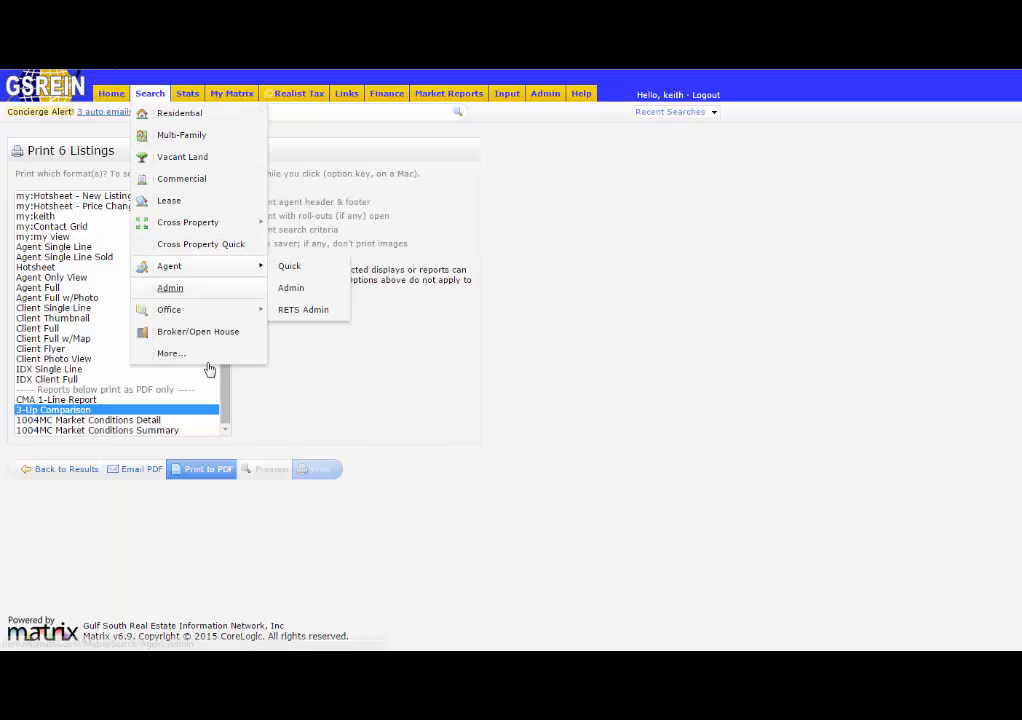
pyautogui.click(48, 473)
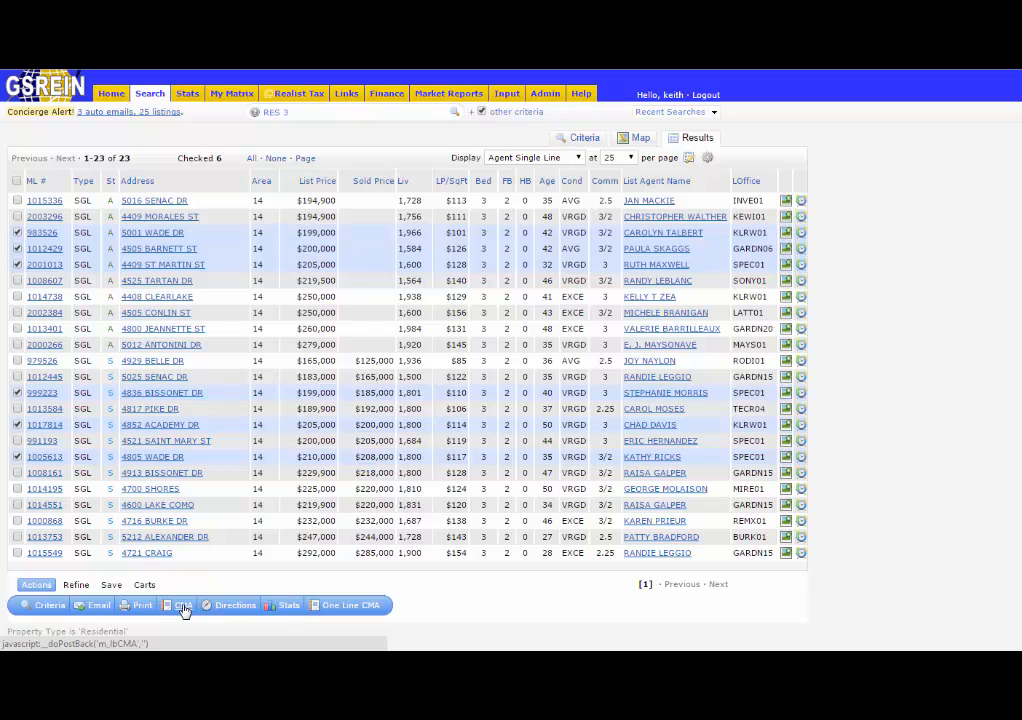
# Start a CMA from the checked listings and choose the client as the CMA contact.
pyautogui.click(183, 607)
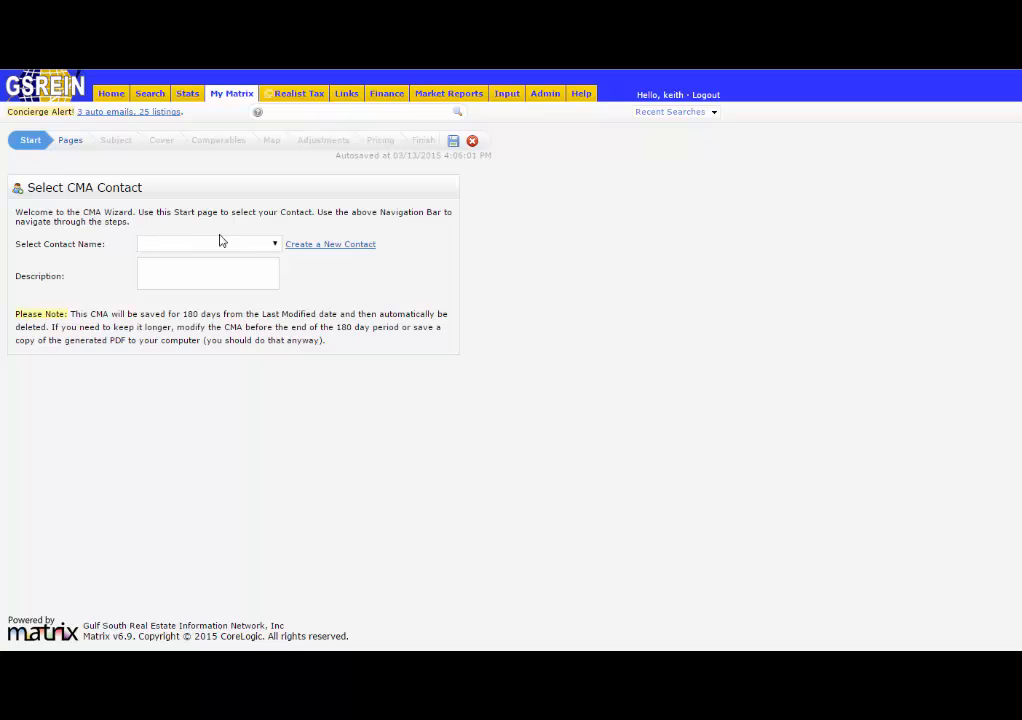
pyautogui.click(257, 247)
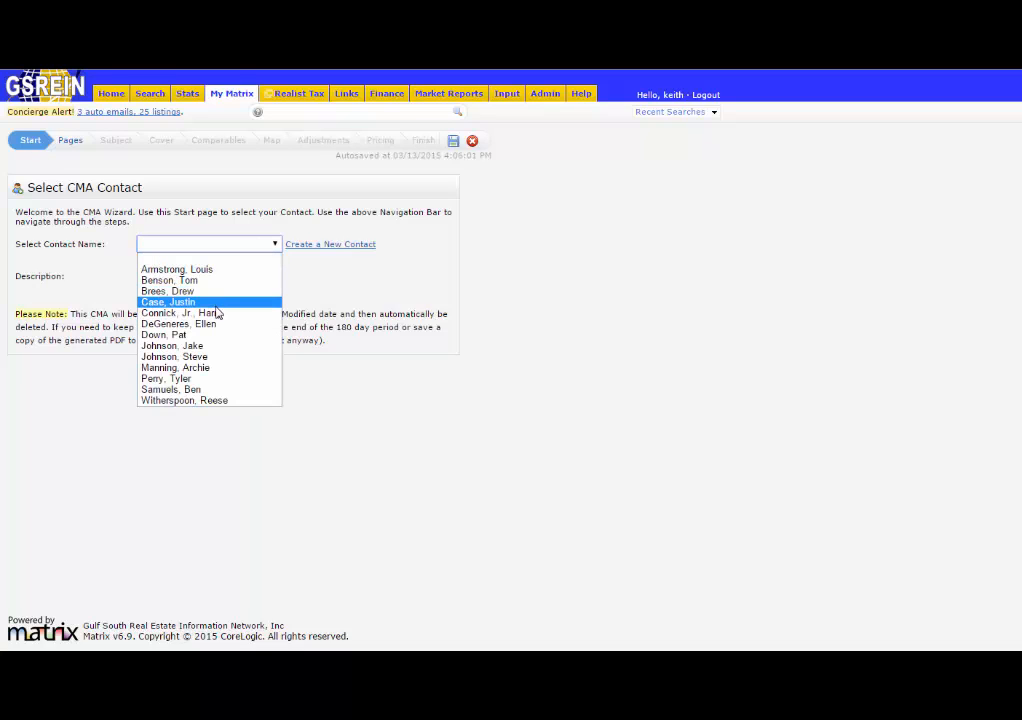
pyautogui.click(190, 389)
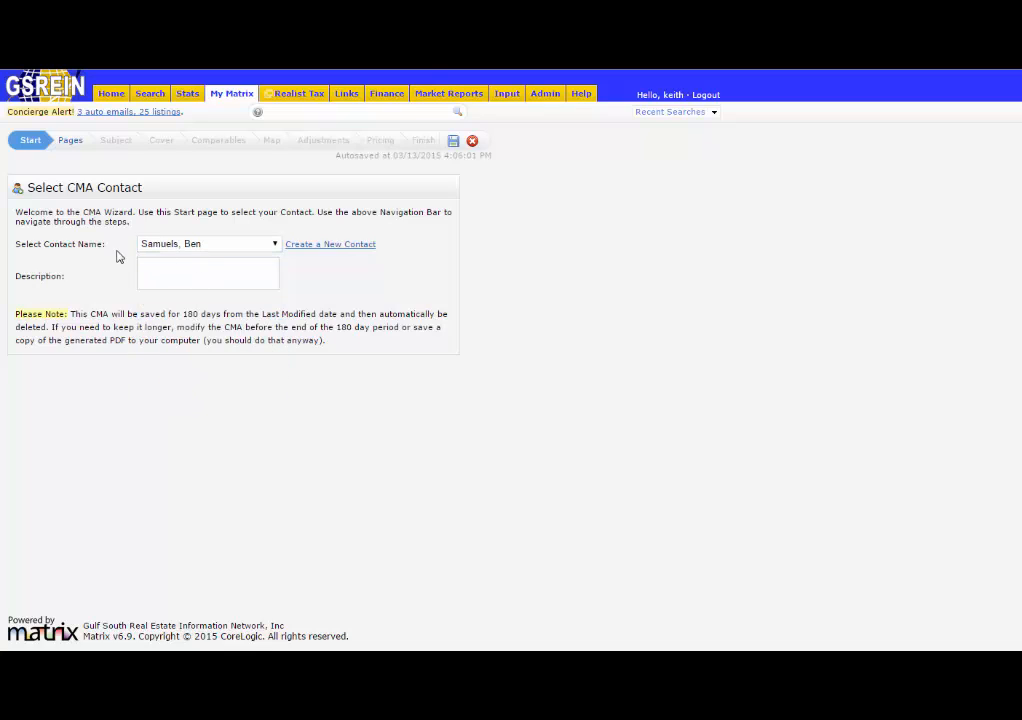
# Add the Cover Sheet wA Photo, Summary List, Price Adjustments and all Comparables pages to the CMA.
pyautogui.click(71, 144)
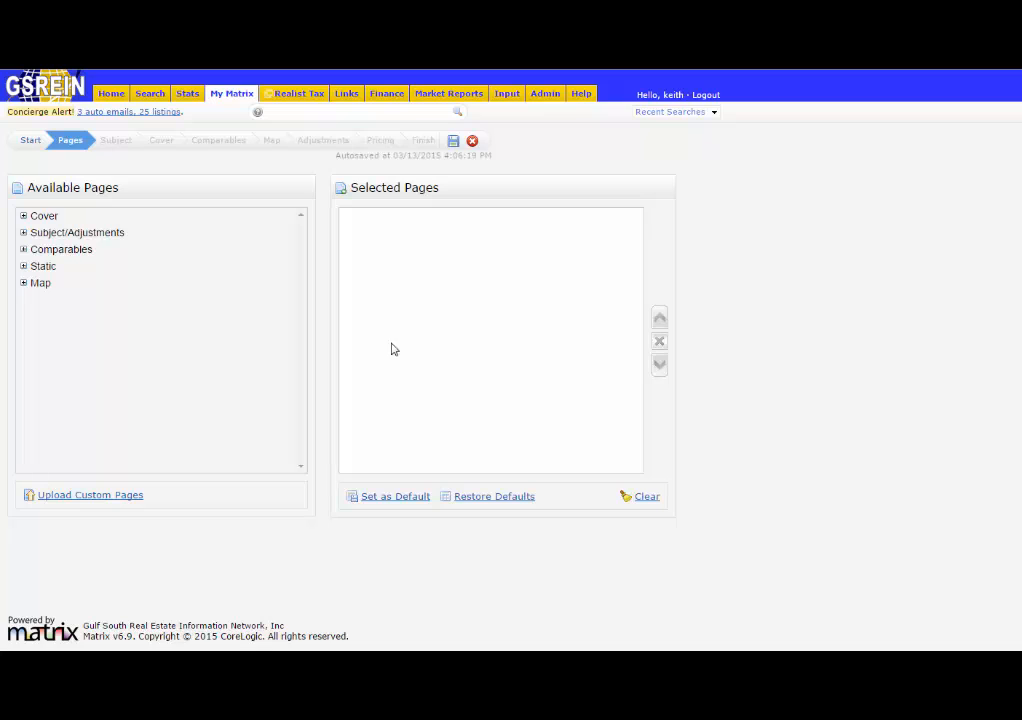
pyautogui.click(24, 217)
pyautogui.click(23, 267)
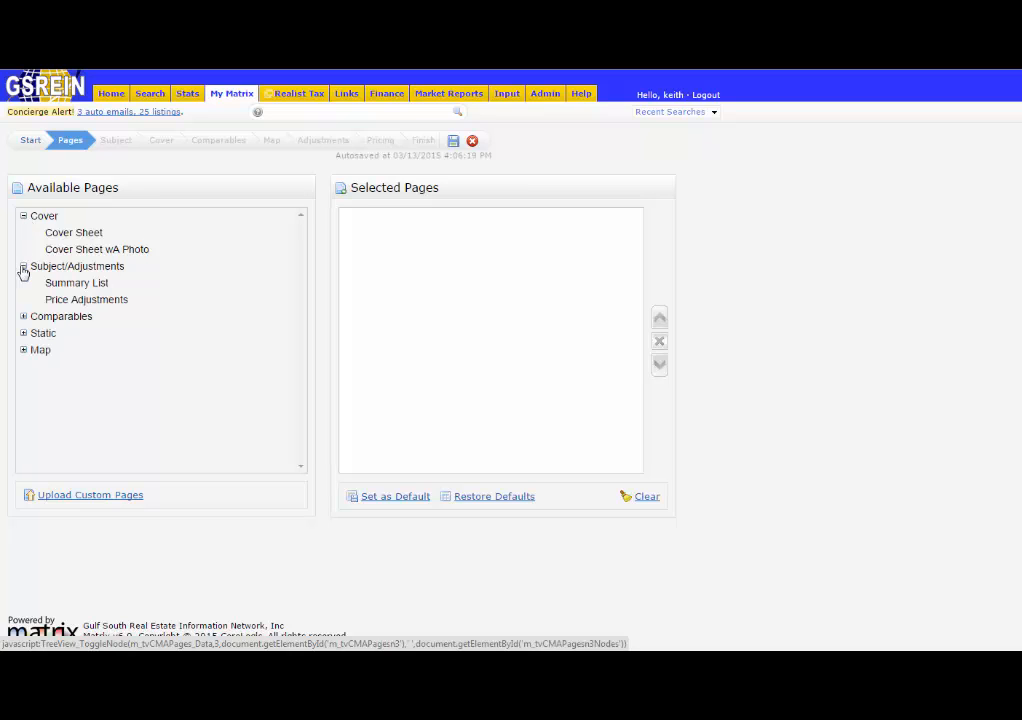
pyautogui.click(24, 317)
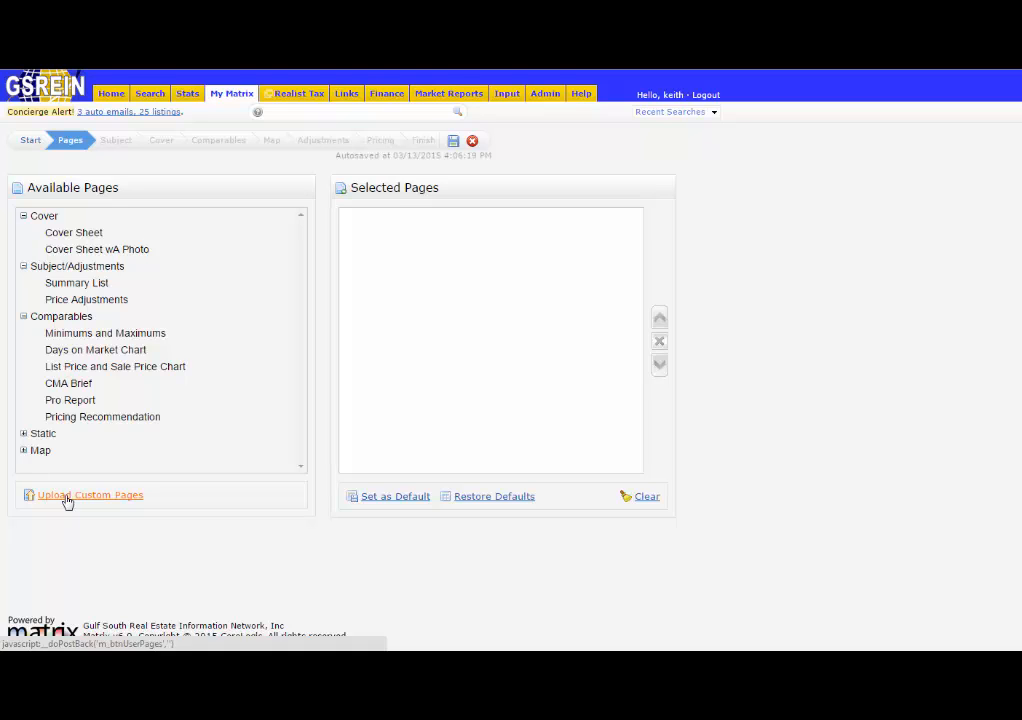
pyautogui.click(86, 252)
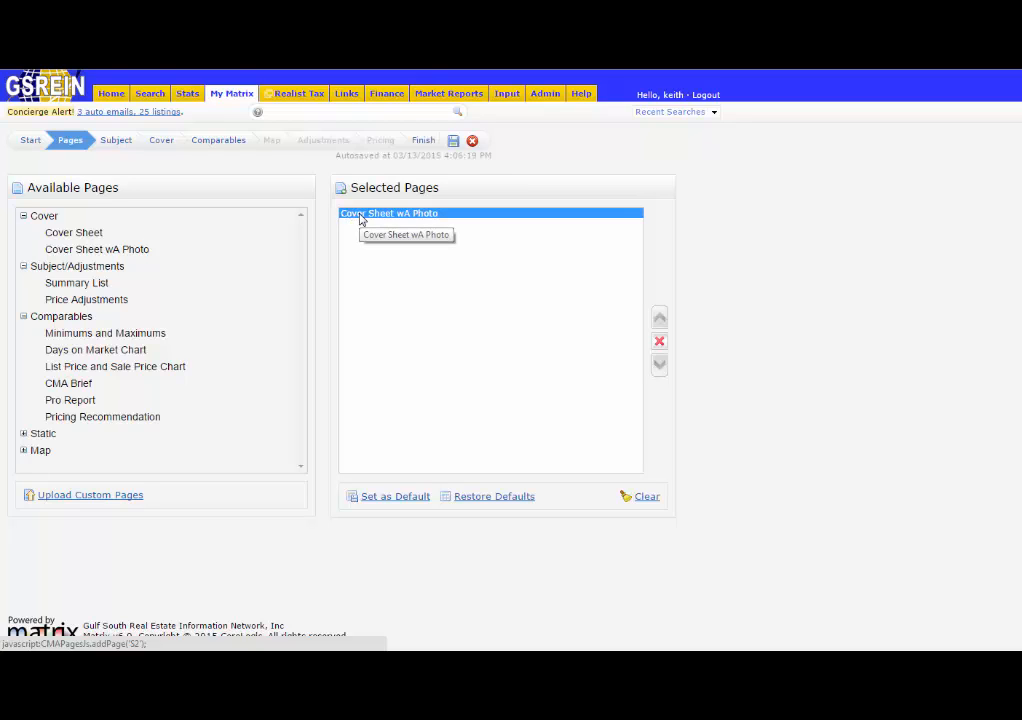
pyautogui.click(71, 286)
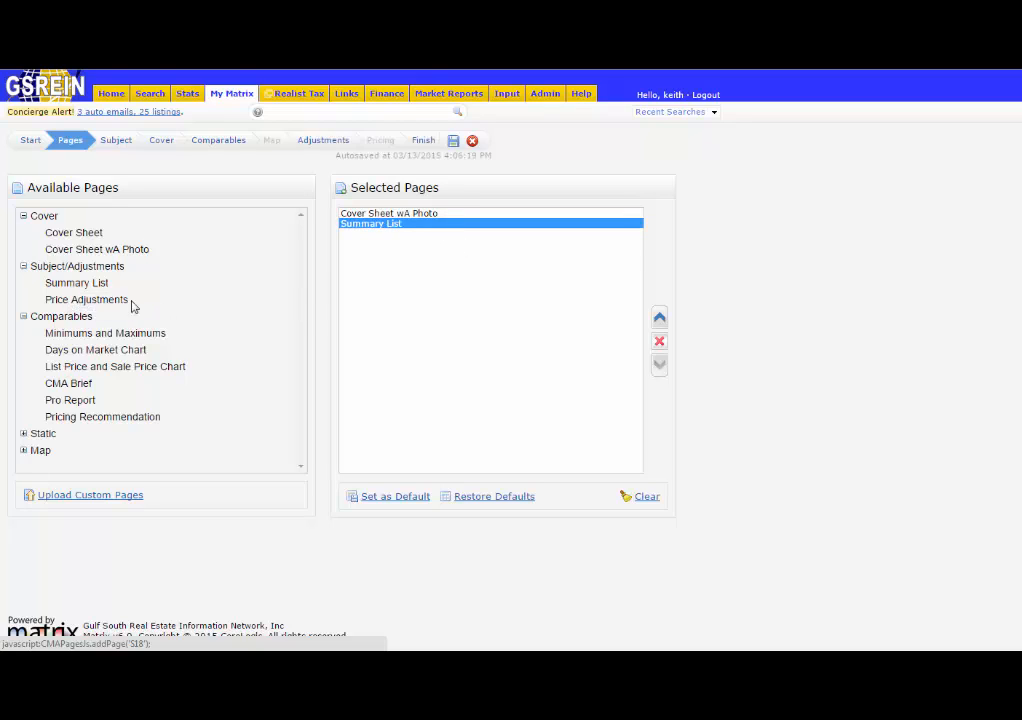
pyautogui.click(93, 302)
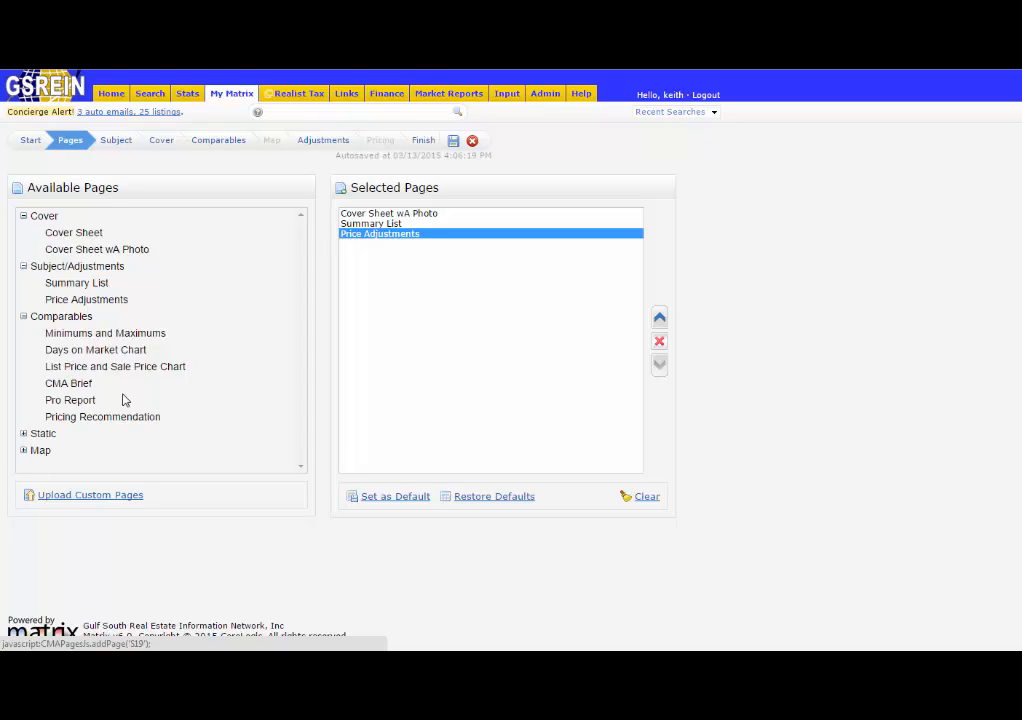
pyautogui.click(60, 318)
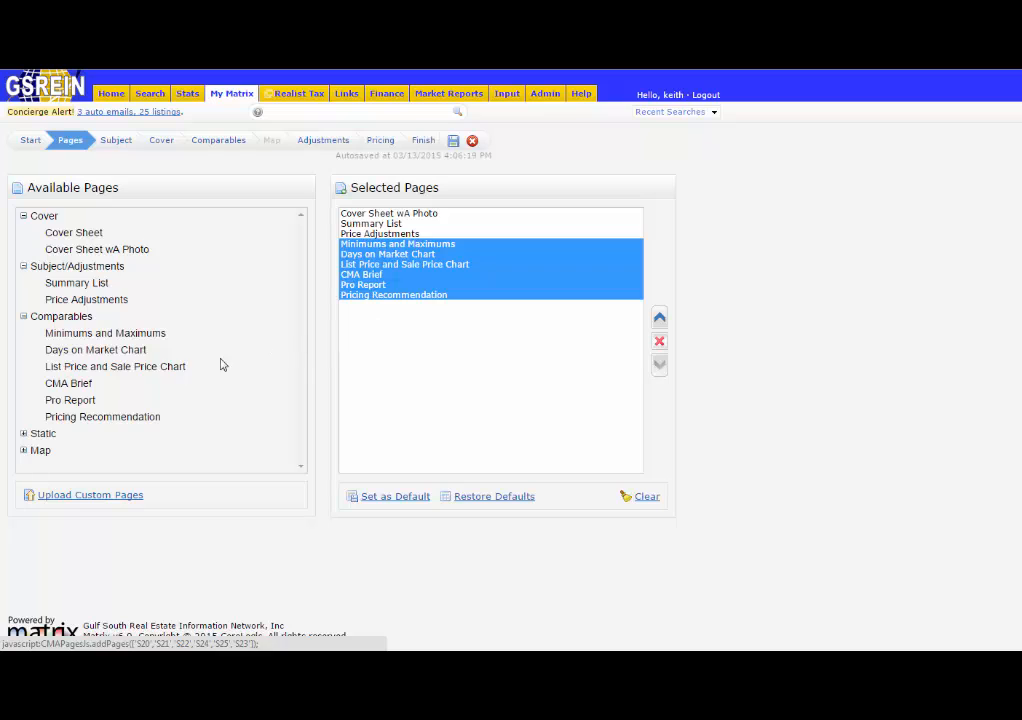
# Add all Static pages and the Map page to the selected pages.
pyautogui.click(25, 434)
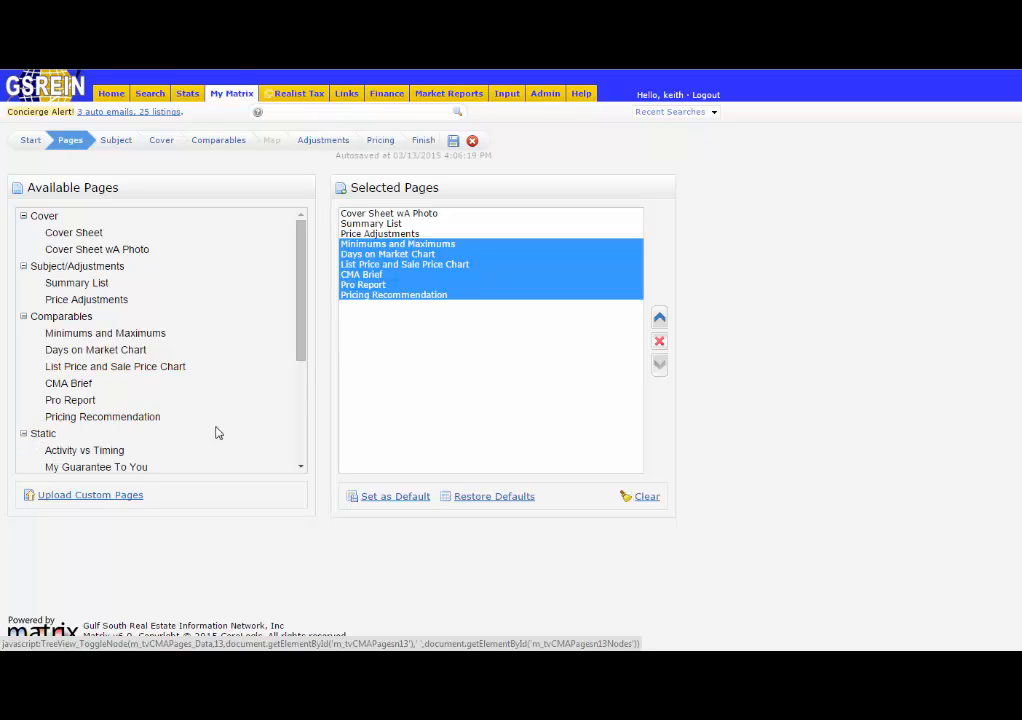
pyautogui.scroll(-2, 205, 428)
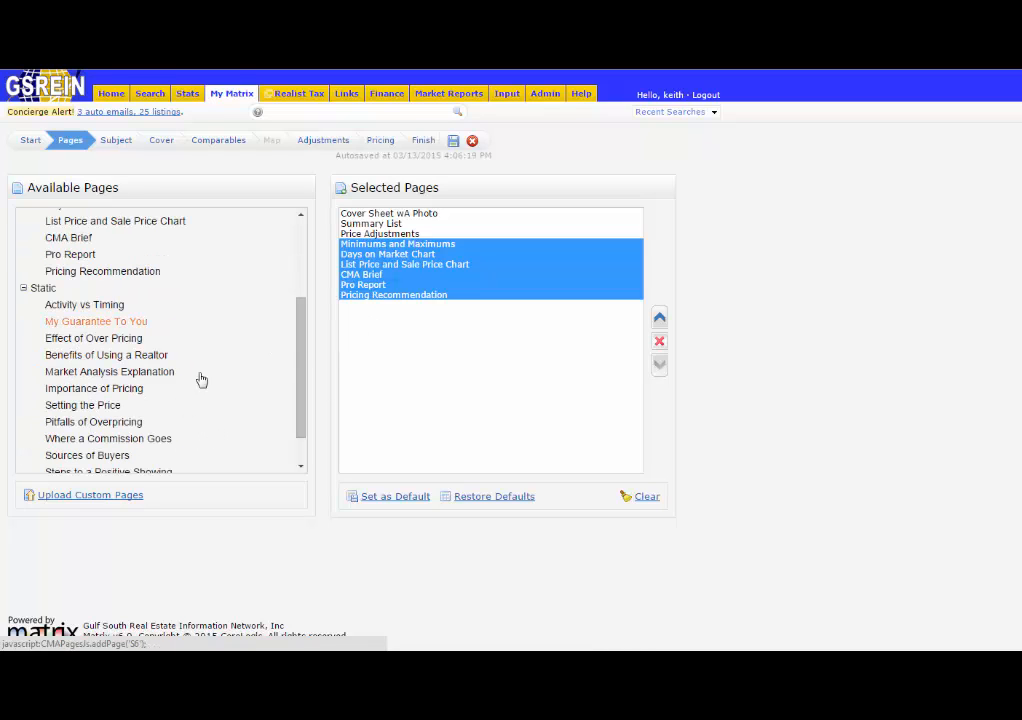
pyautogui.scroll(-1, 205, 383)
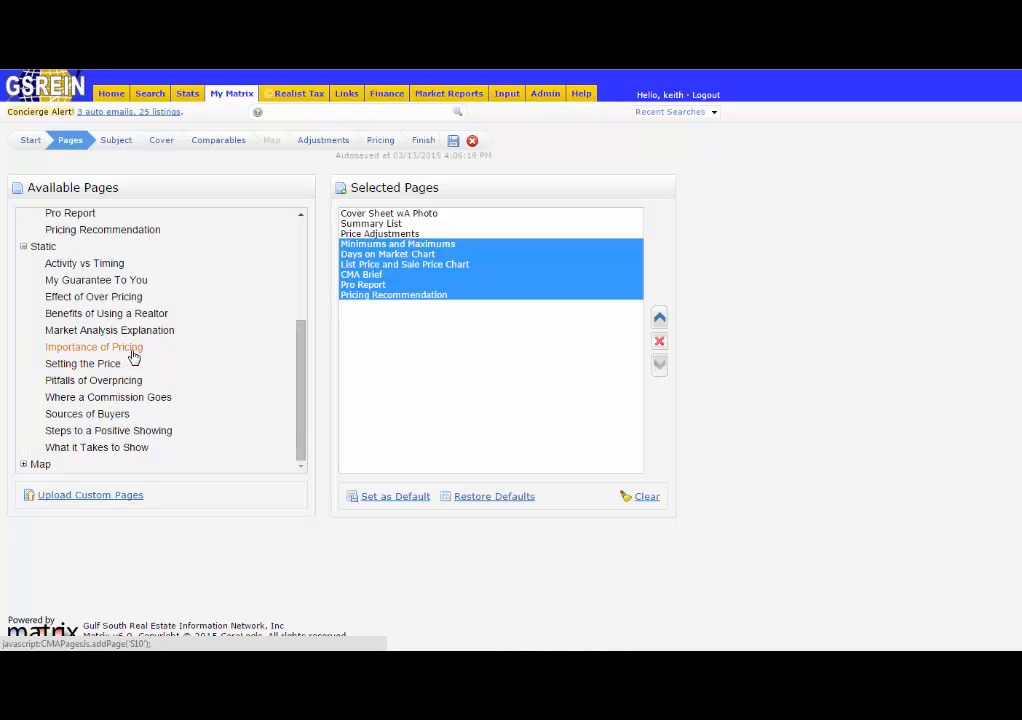
pyautogui.click(43, 250)
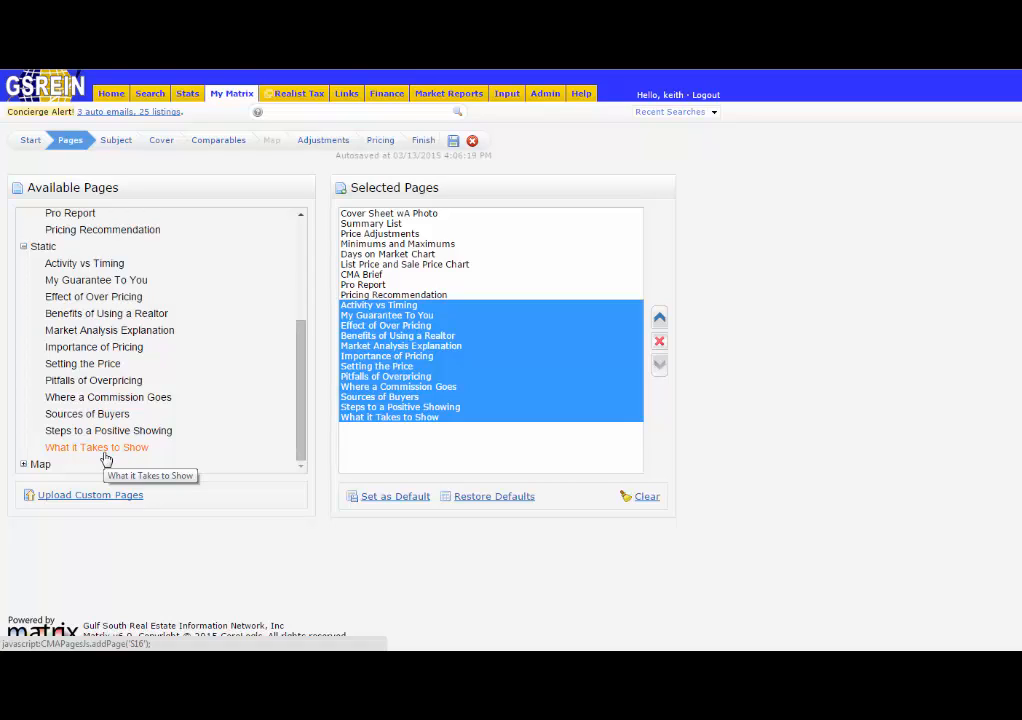
pyautogui.click(40, 465)
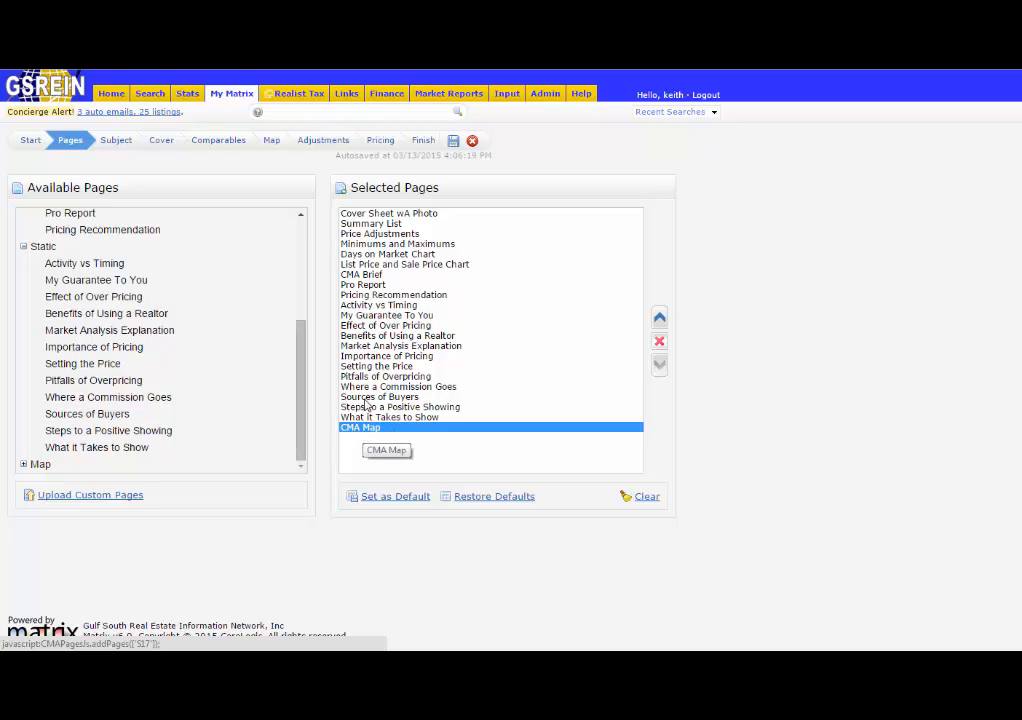
# Move the CMA Map page up to sit right after Days on Market Chart.
pyautogui.click(660, 319)
pyautogui.tripleClick(660, 319)
pyautogui.doubleClick(660, 319)
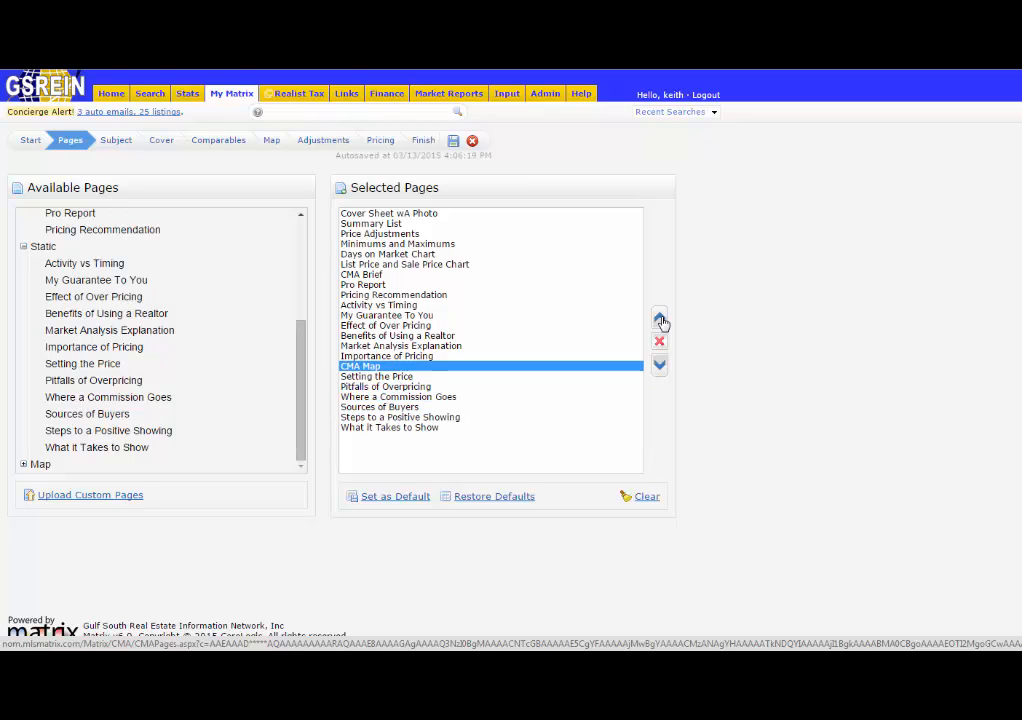
pyautogui.doubleClick(660, 319)
pyautogui.tripleClick(660, 319)
pyautogui.doubleClick(660, 319)
pyautogui.doubleClick(660, 319)
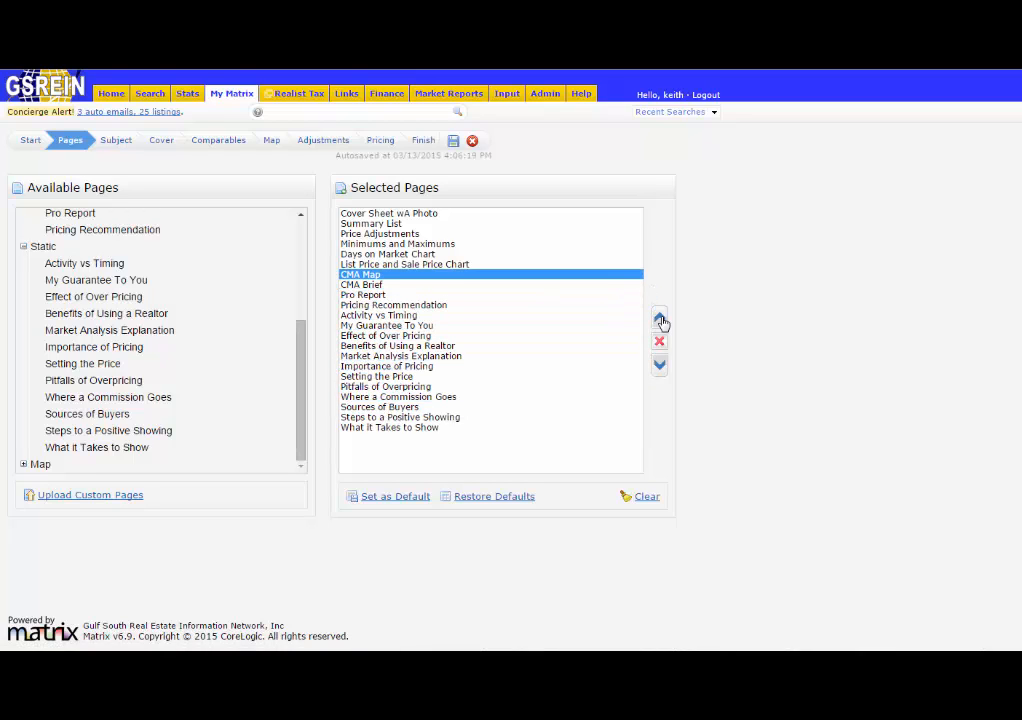
pyautogui.click(660, 319)
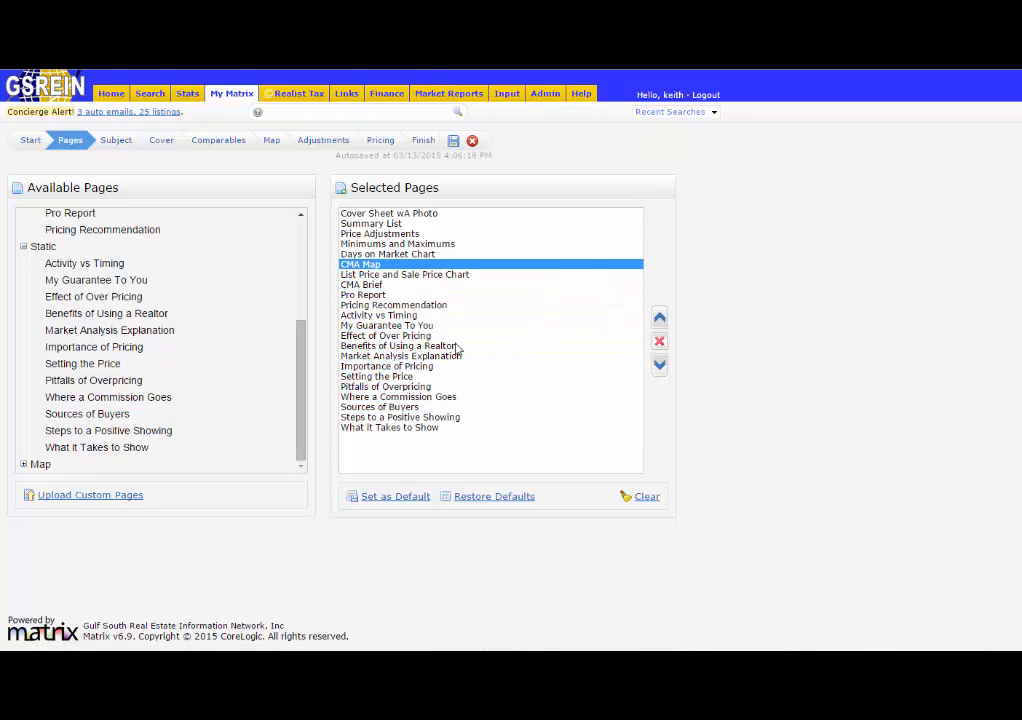
# Remove the Setting the Price page from the selected pages.
pyautogui.click(395, 376)
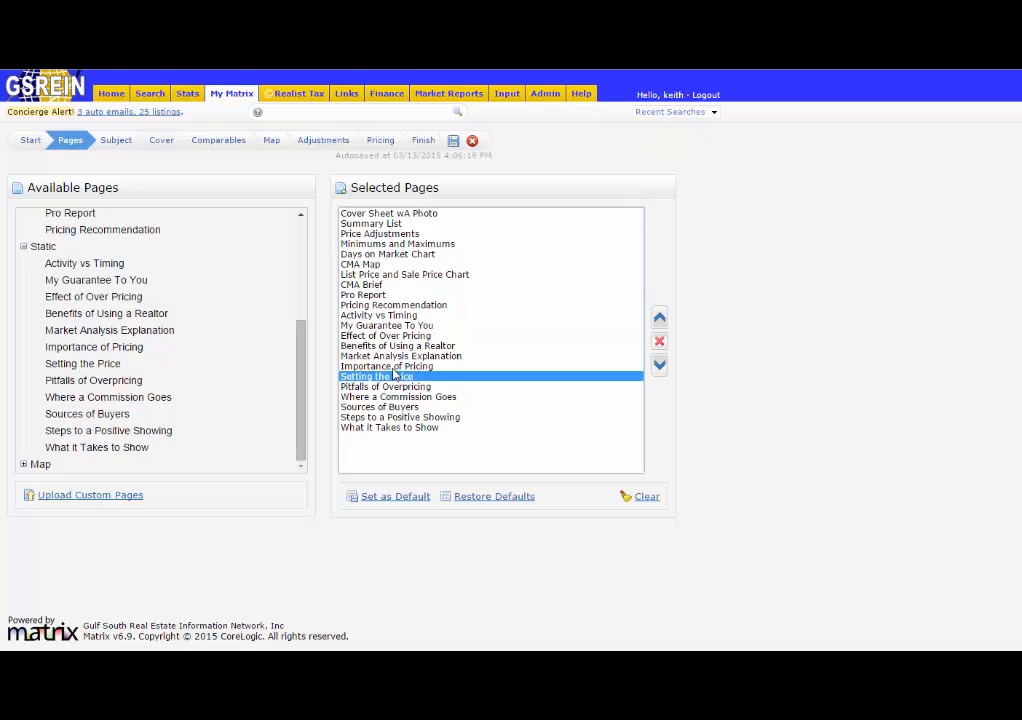
pyautogui.click(659, 342)
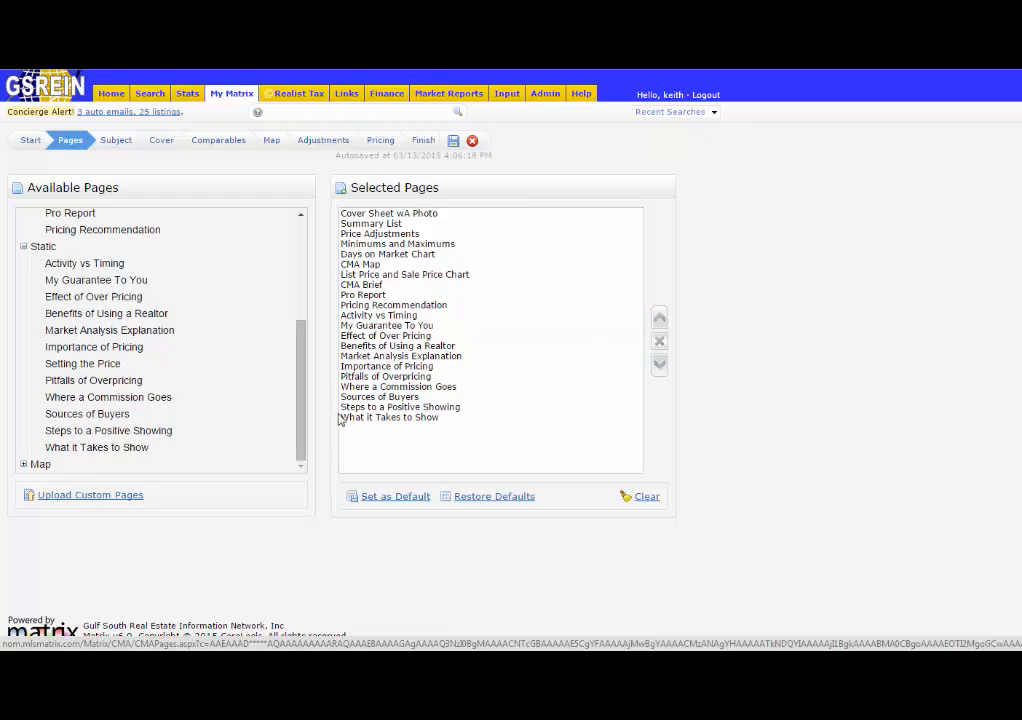
pyautogui.click(397, 378)
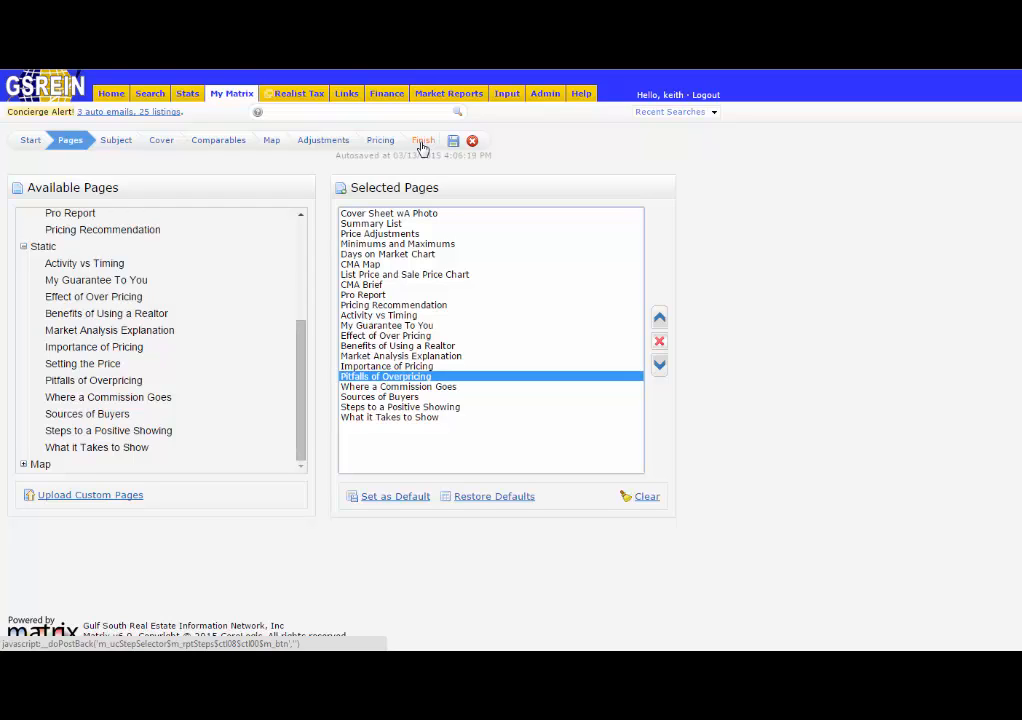
pyautogui.click(480, 305)
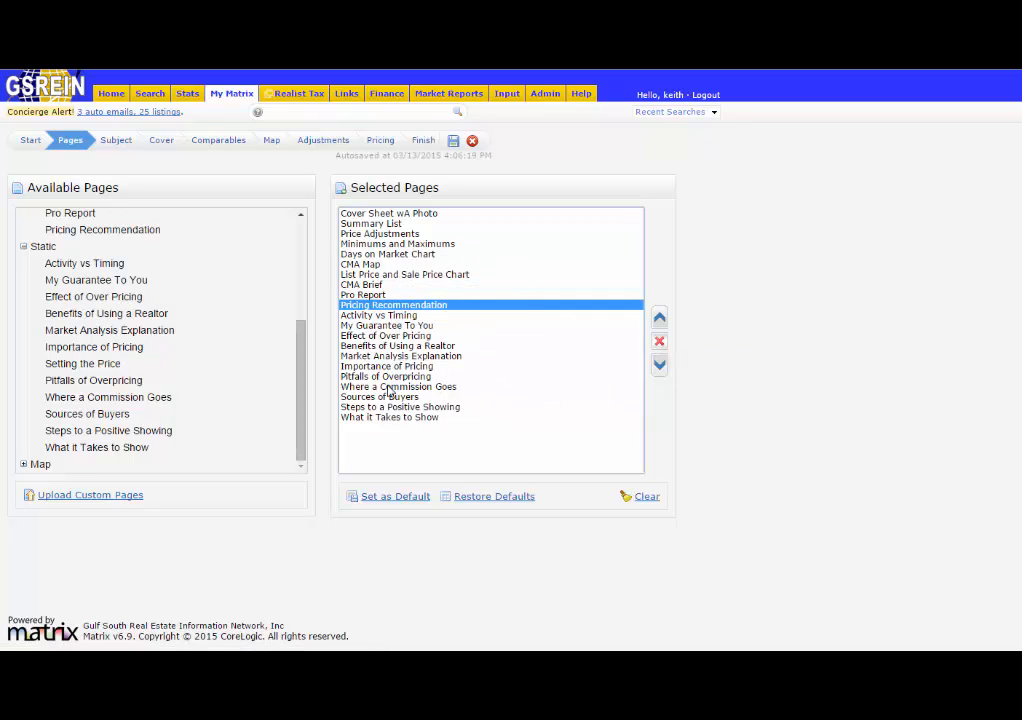
pyautogui.click(106, 497)
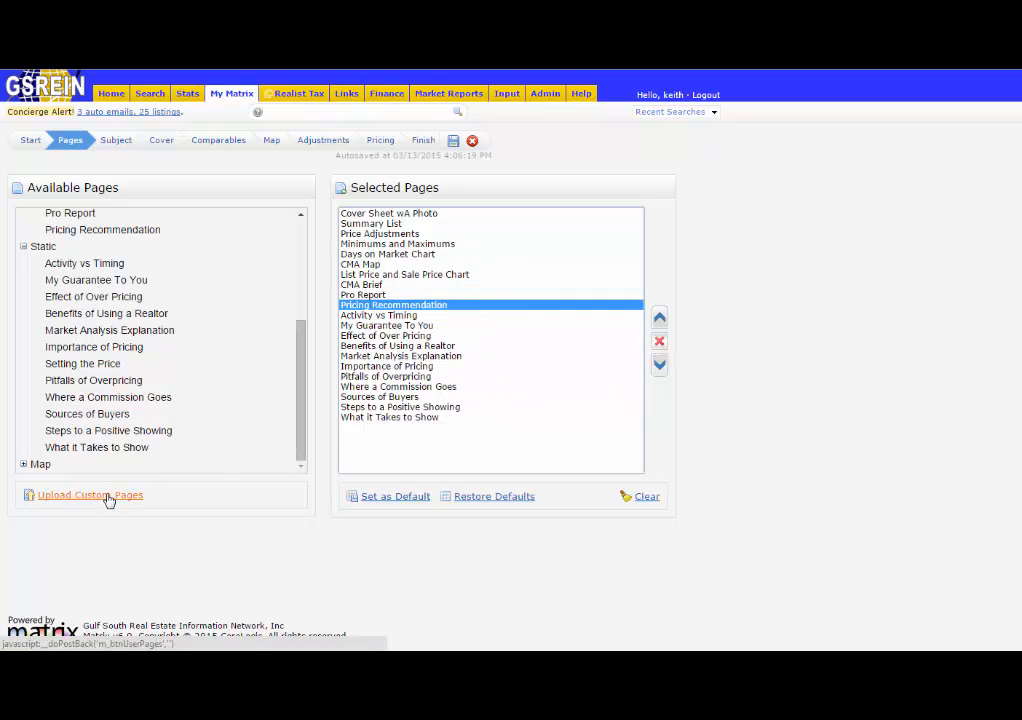
pyautogui.click(387, 503)
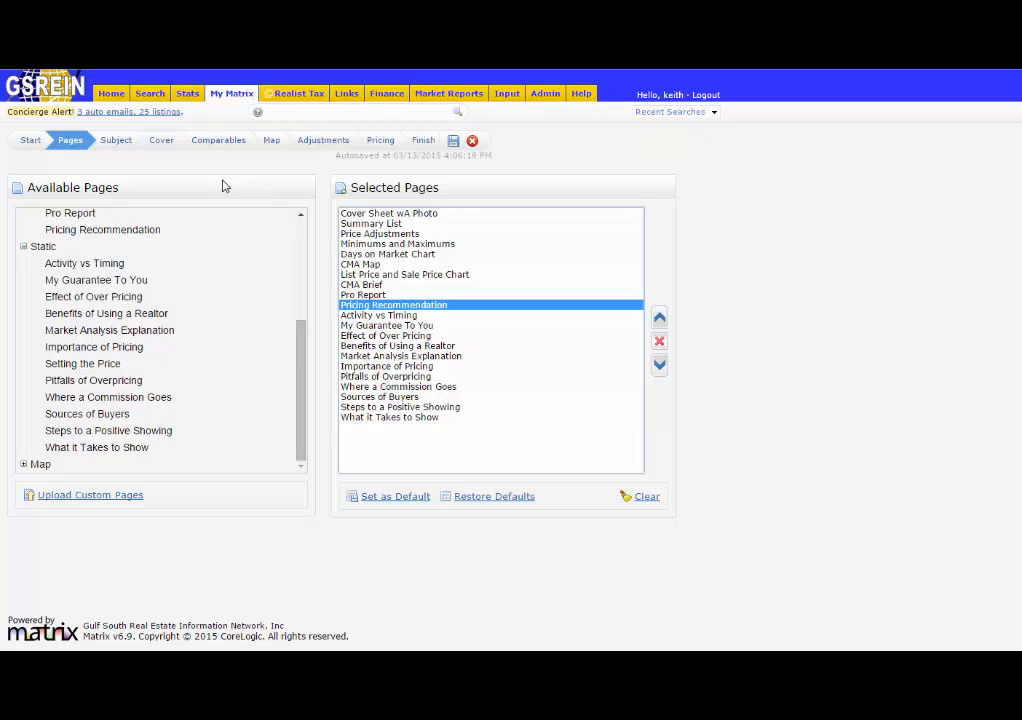
# Auto-fill the subject property from cross property MLS number 2000117.
pyautogui.click(116, 143)
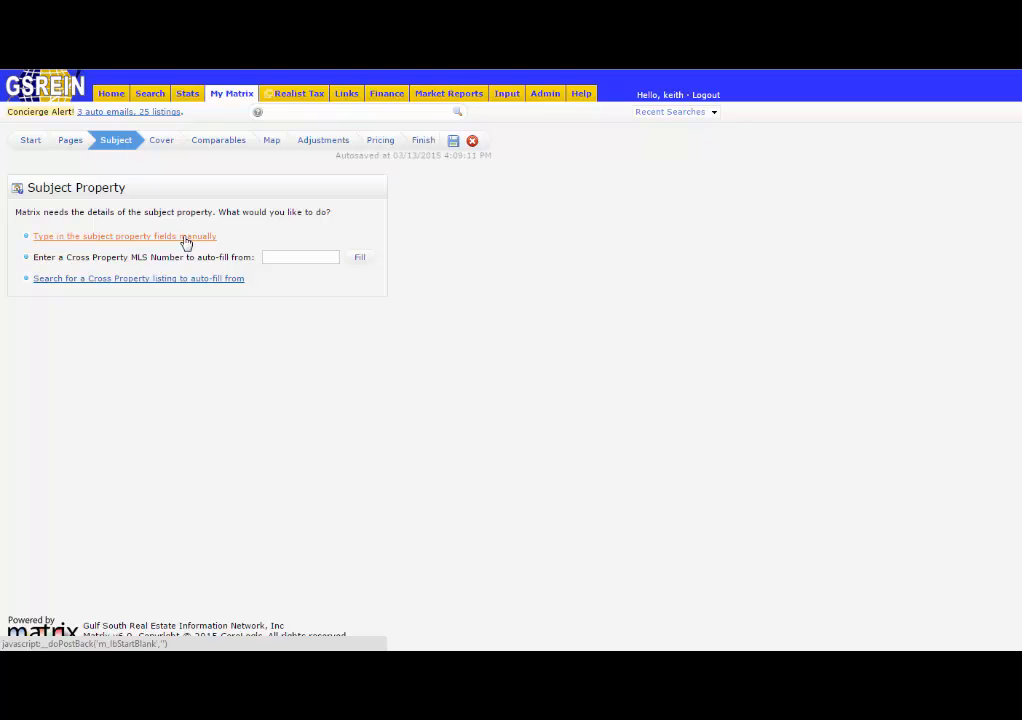
pyautogui.click(275, 257)
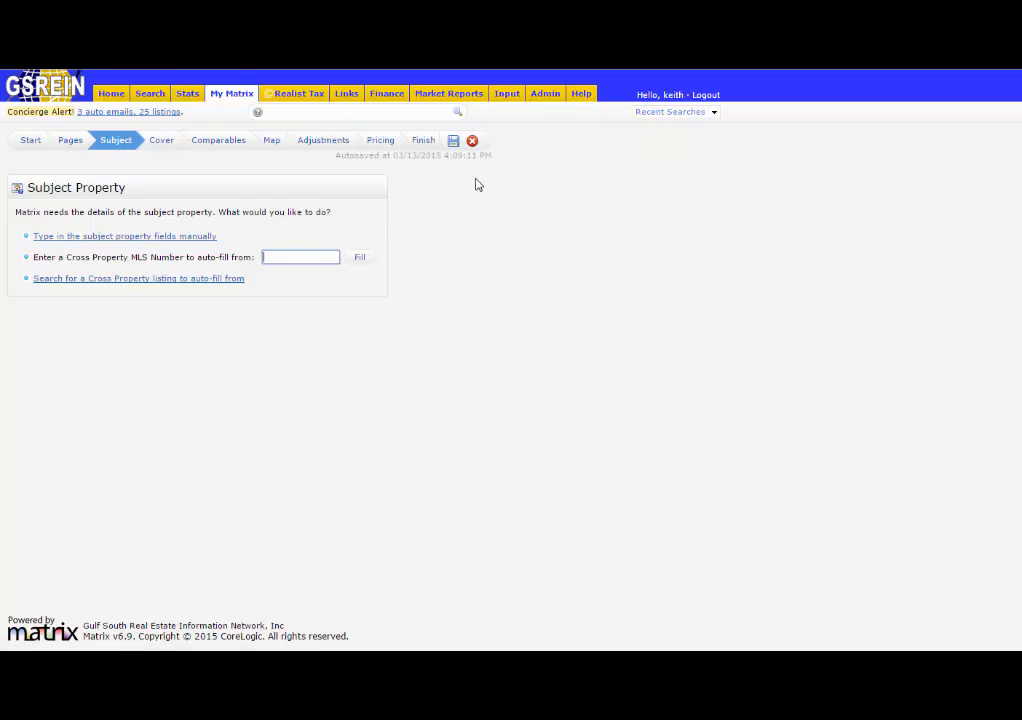
pyautogui.moveTo(504, 100)
pyautogui.click(308, 256)
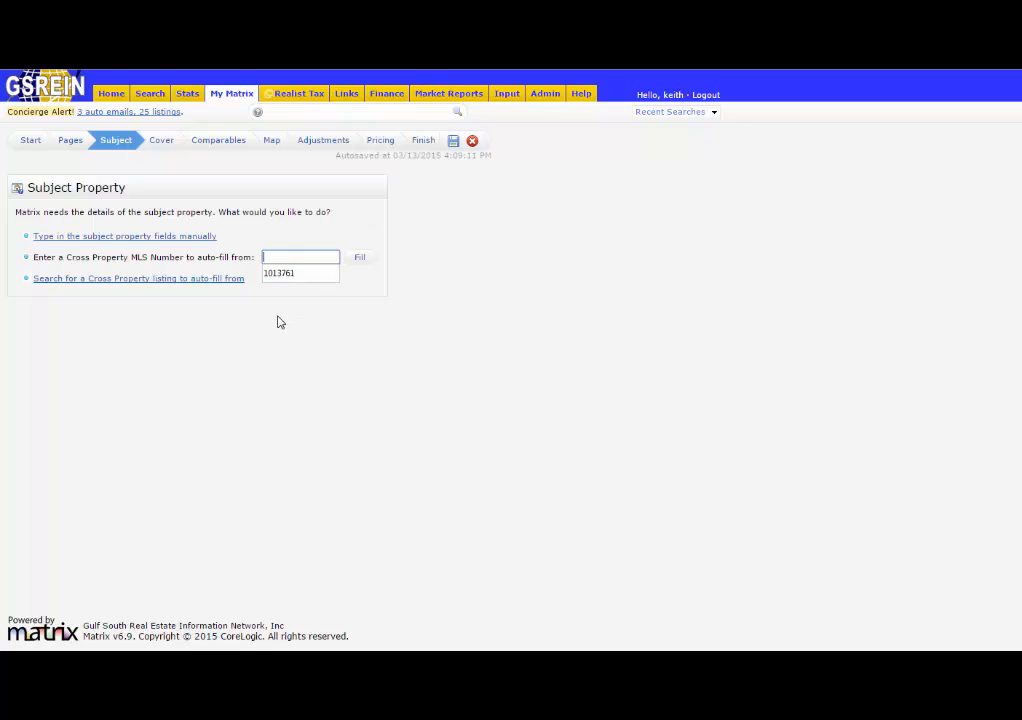
pyautogui.write('20')
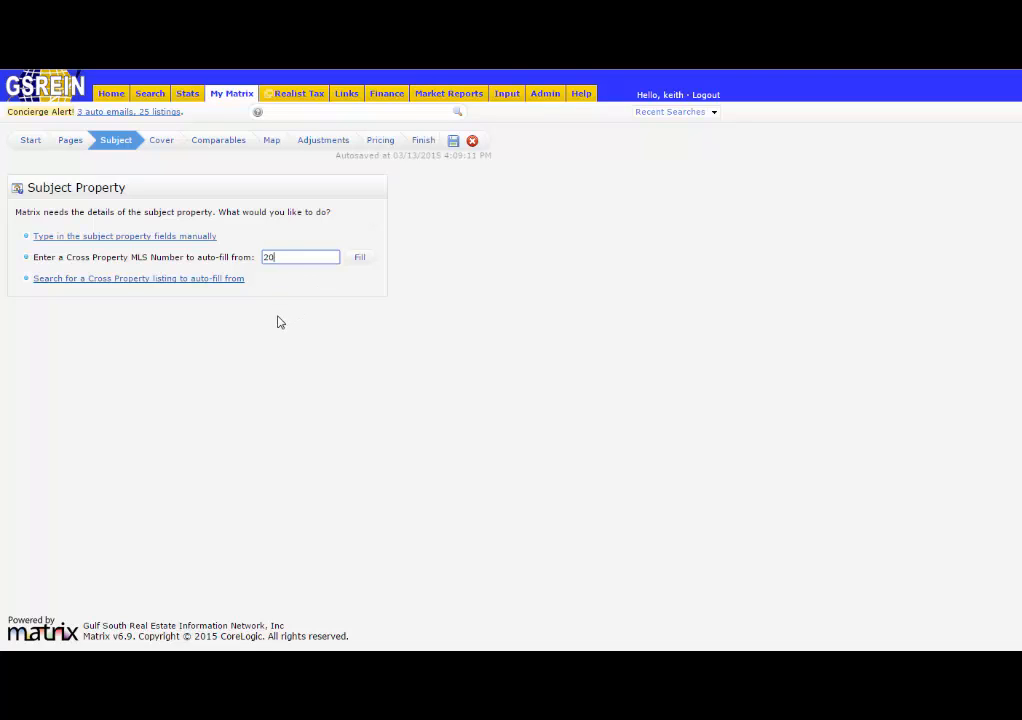
pyautogui.write('00117')
pyautogui.click(360, 259)
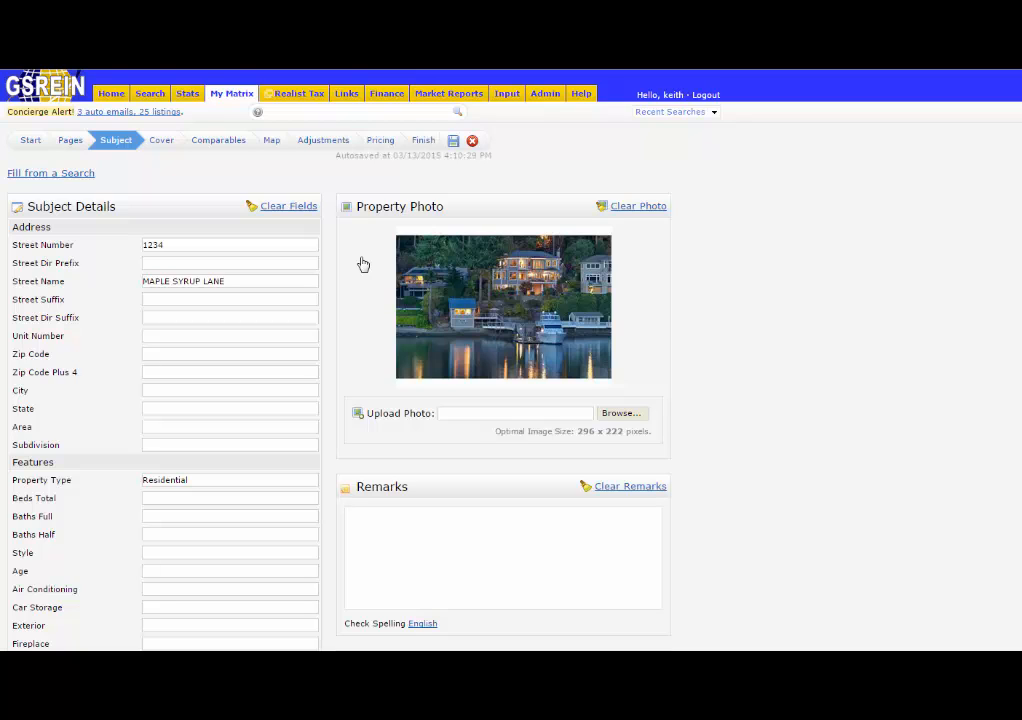
# Review the cover page contact and agent details, then open the selected comparables.
pyautogui.moveTo(514, 100)
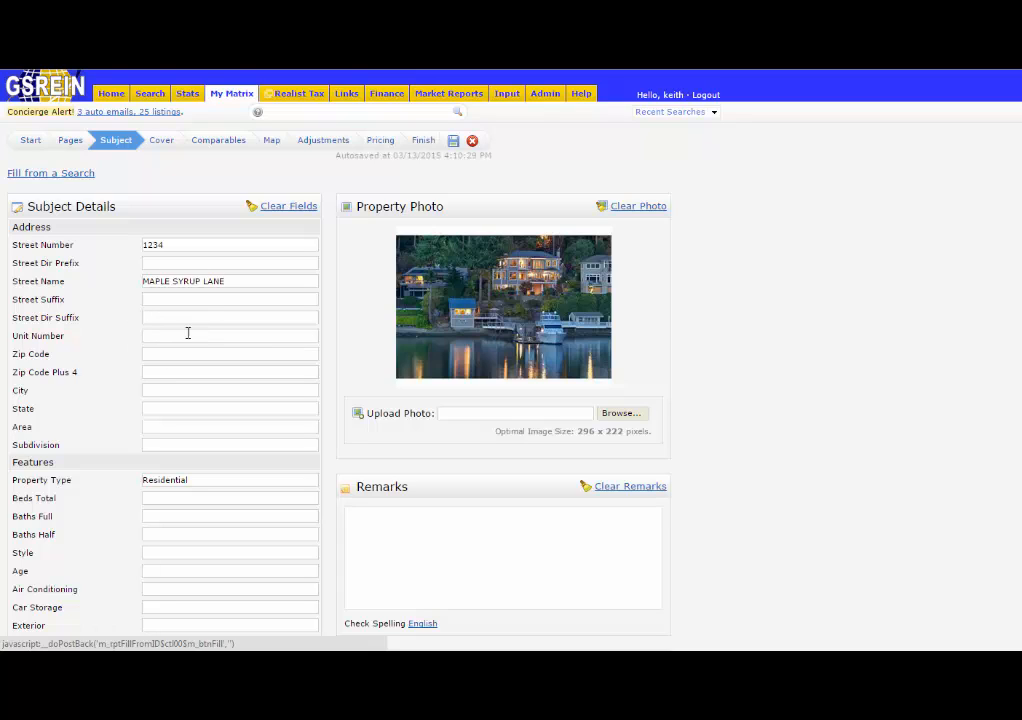
pyautogui.click(165, 148)
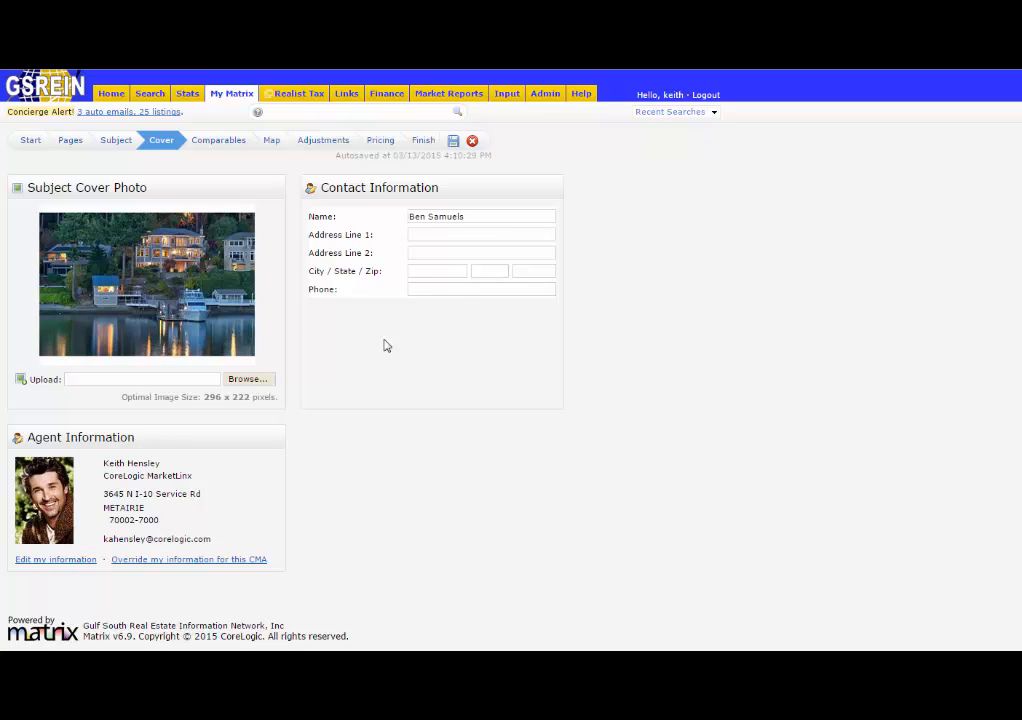
pyautogui.click(218, 149)
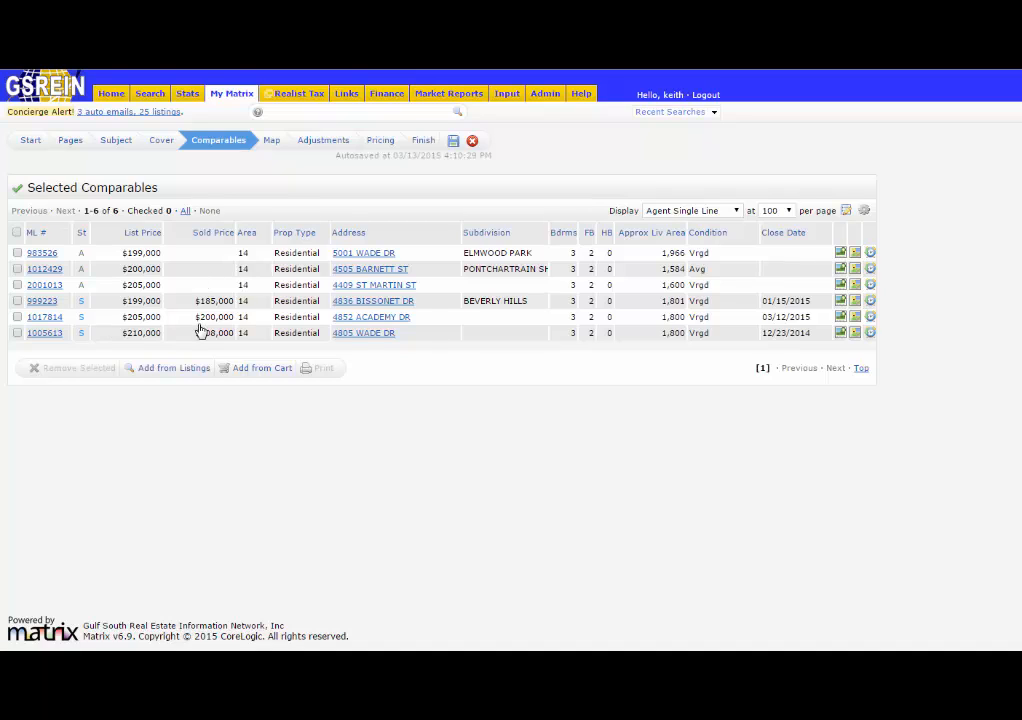
pyautogui.click(17, 317)
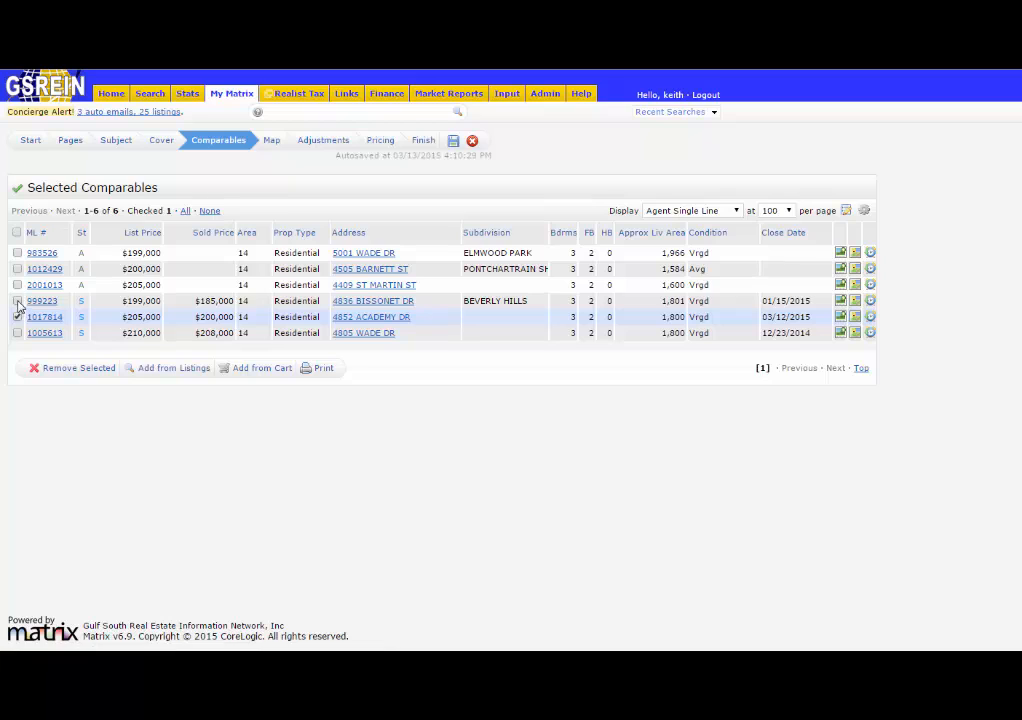
pyautogui.click(17, 301)
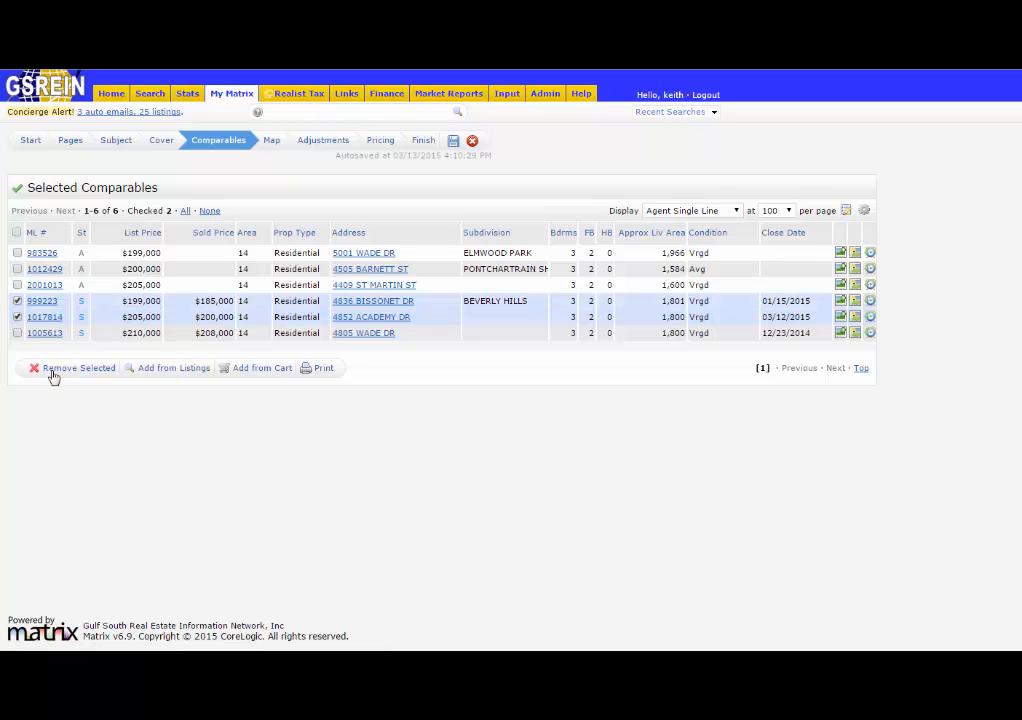
pyautogui.click(17, 317)
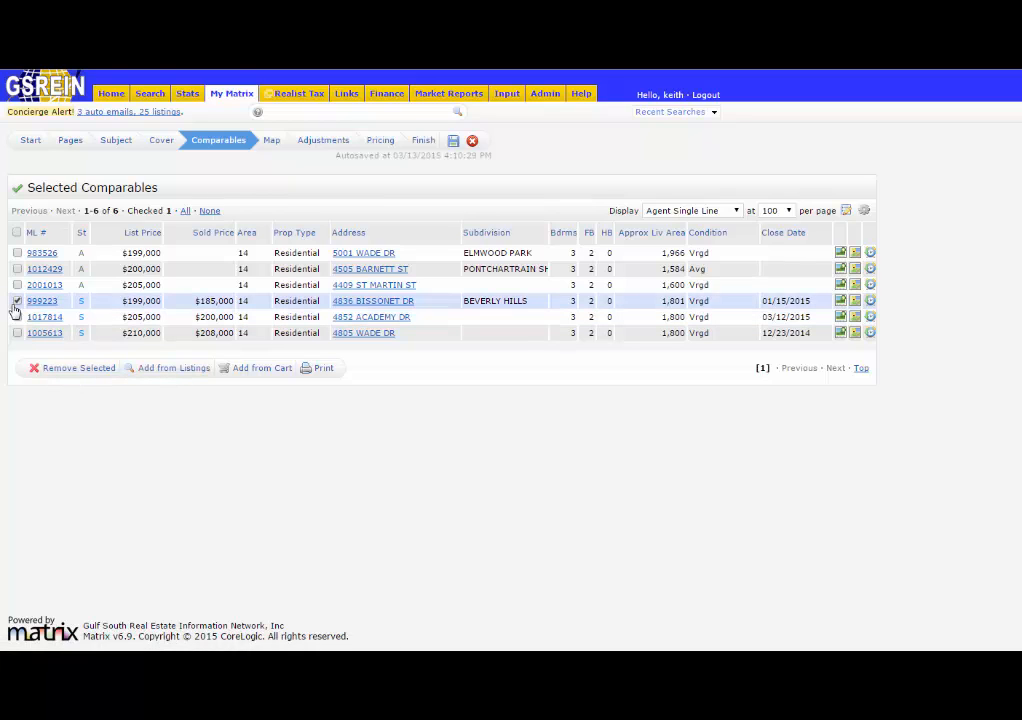
pyautogui.click(17, 301)
pyautogui.click(170, 372)
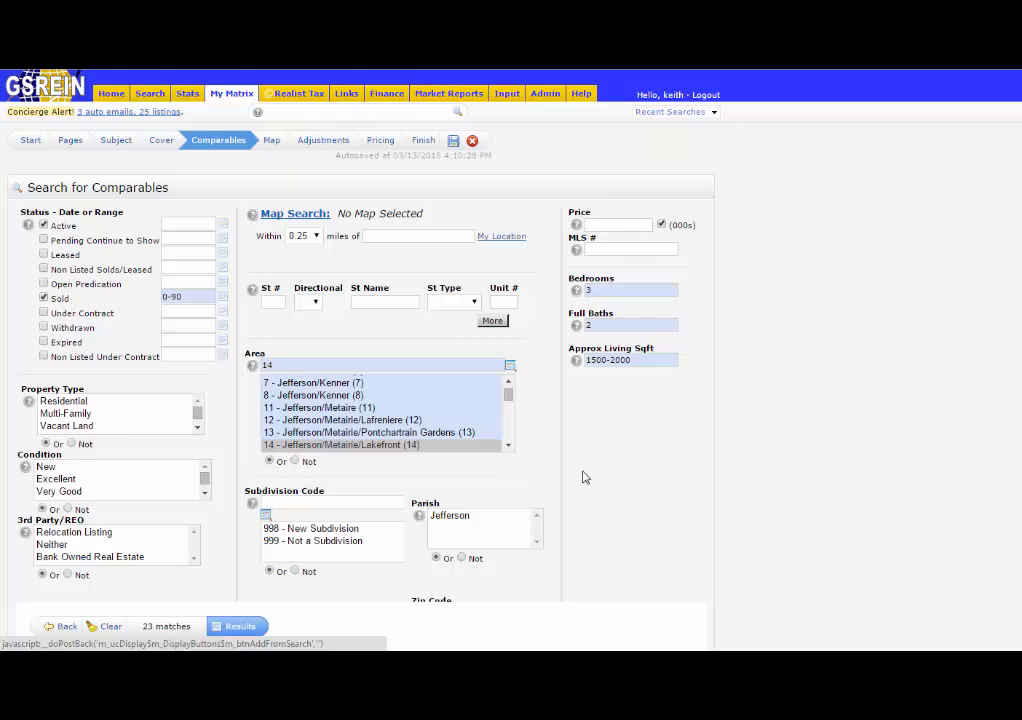
pyautogui.click(68, 627)
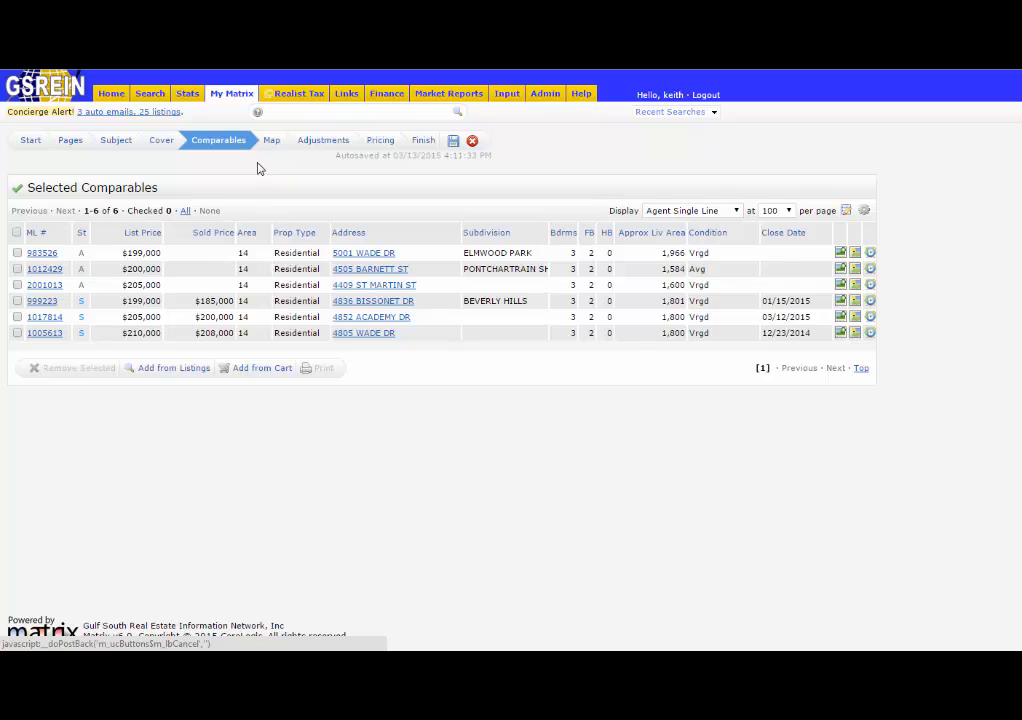
# Review the comparables map and page through all feature columns of the adjustment details.
pyautogui.click(270, 141)
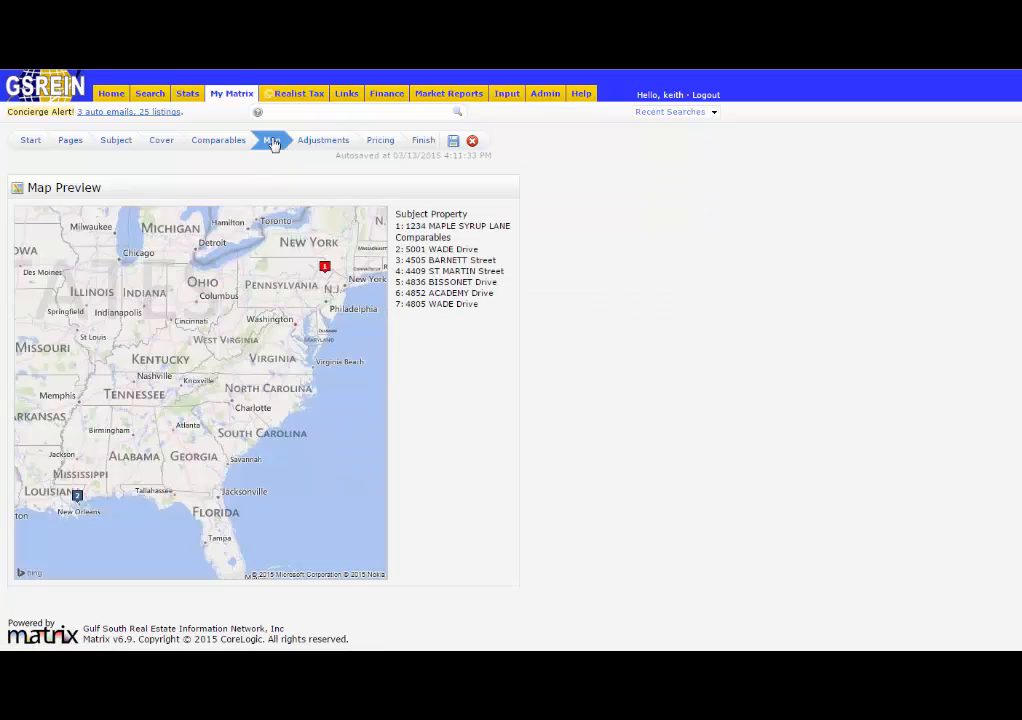
pyautogui.click(325, 145)
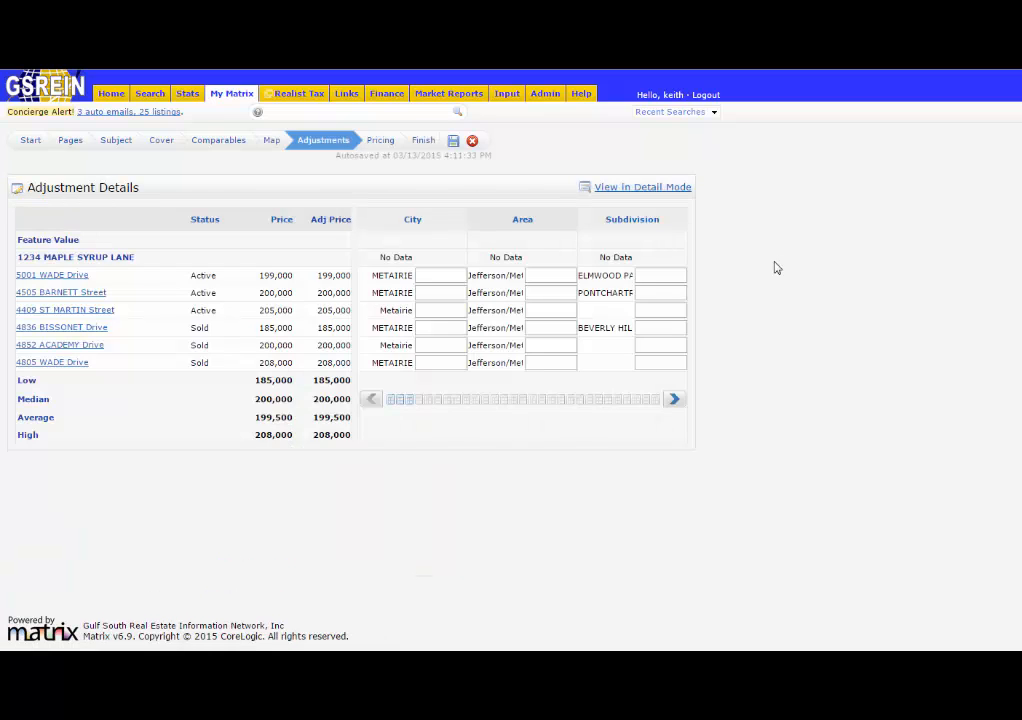
pyautogui.click(675, 400)
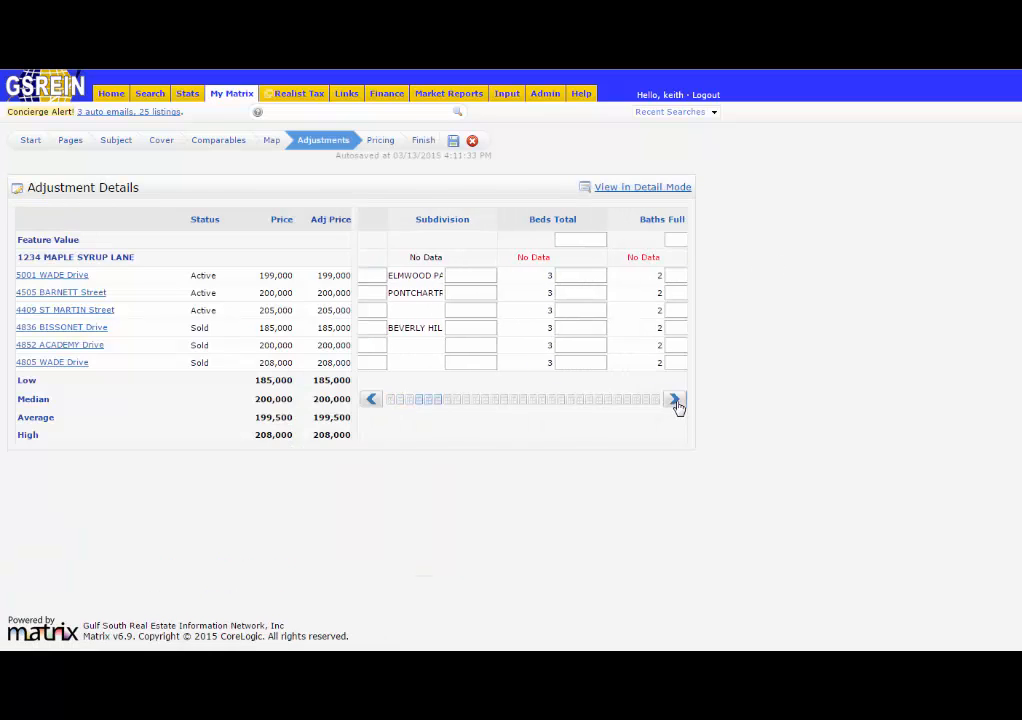
pyautogui.click(675, 400)
pyautogui.click(675, 400)
pyautogui.click(675, 400)
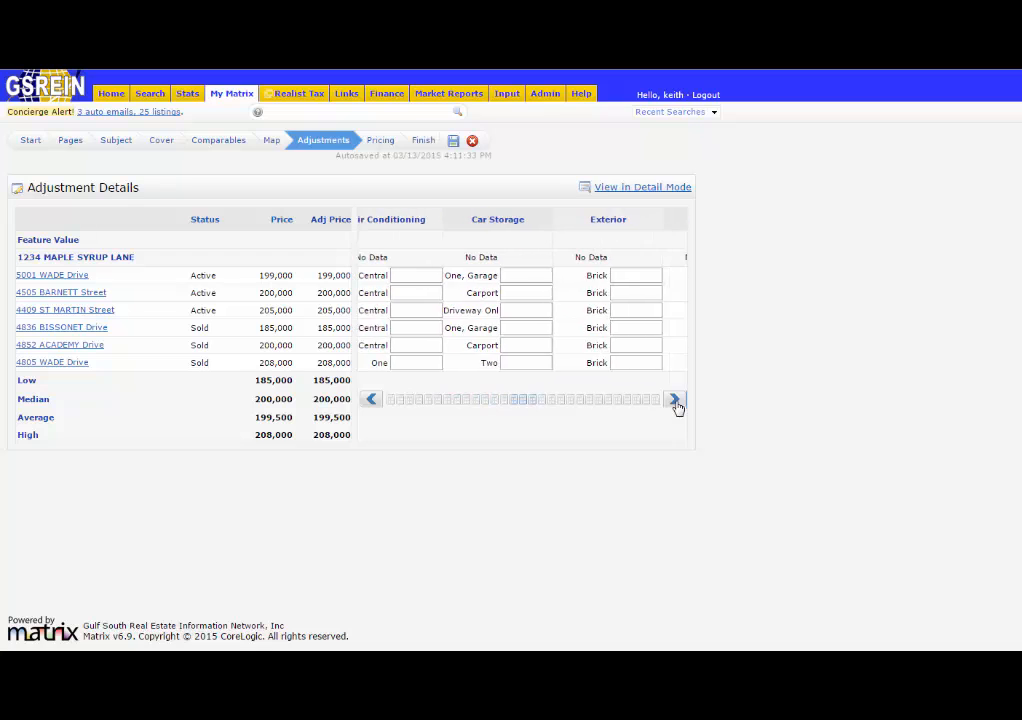
pyautogui.click(675, 400)
pyautogui.click(676, 401)
pyautogui.click(676, 401)
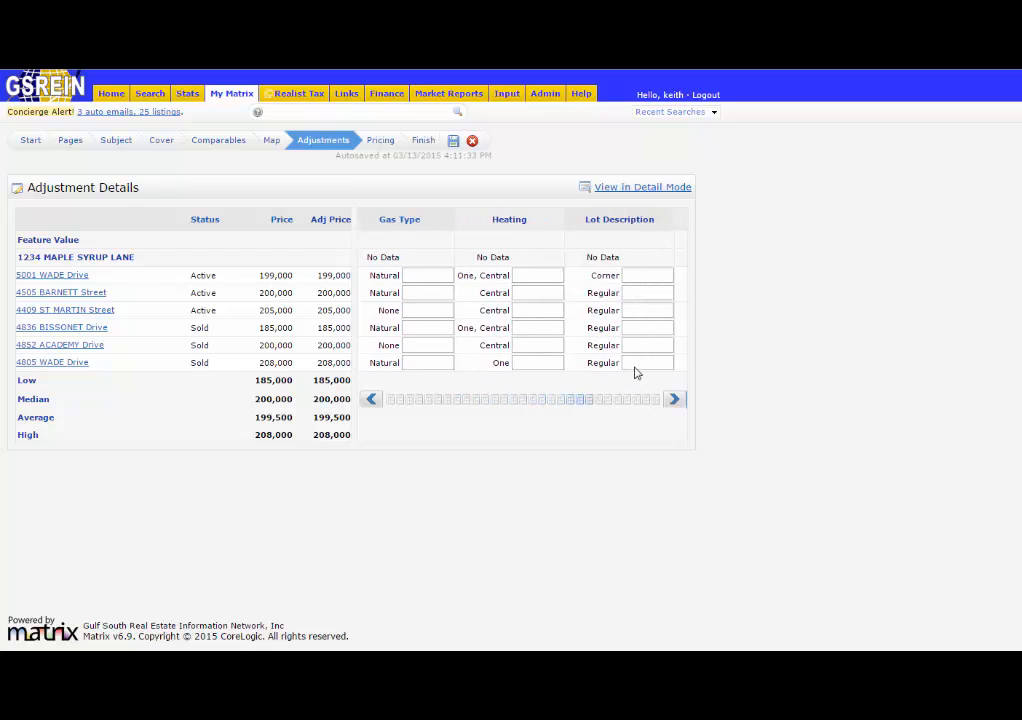
# Enter $199,000 as the suggested list price on the Pricing step.
pyautogui.click(382, 141)
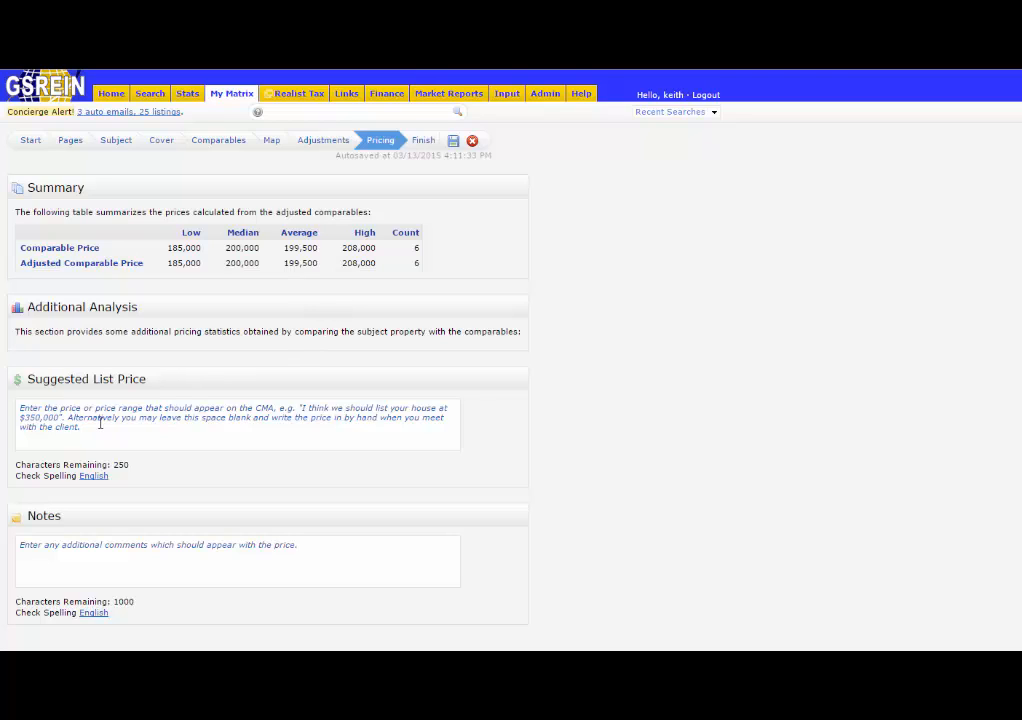
pyautogui.click(84, 425)
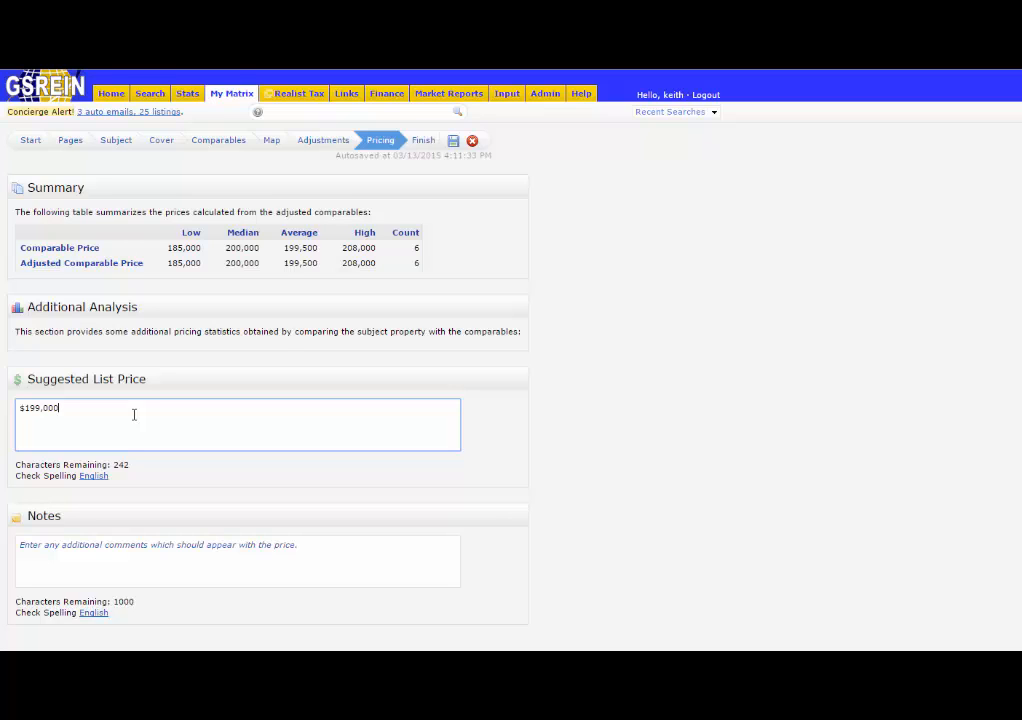
pyautogui.scroll(-1, 271, 416)
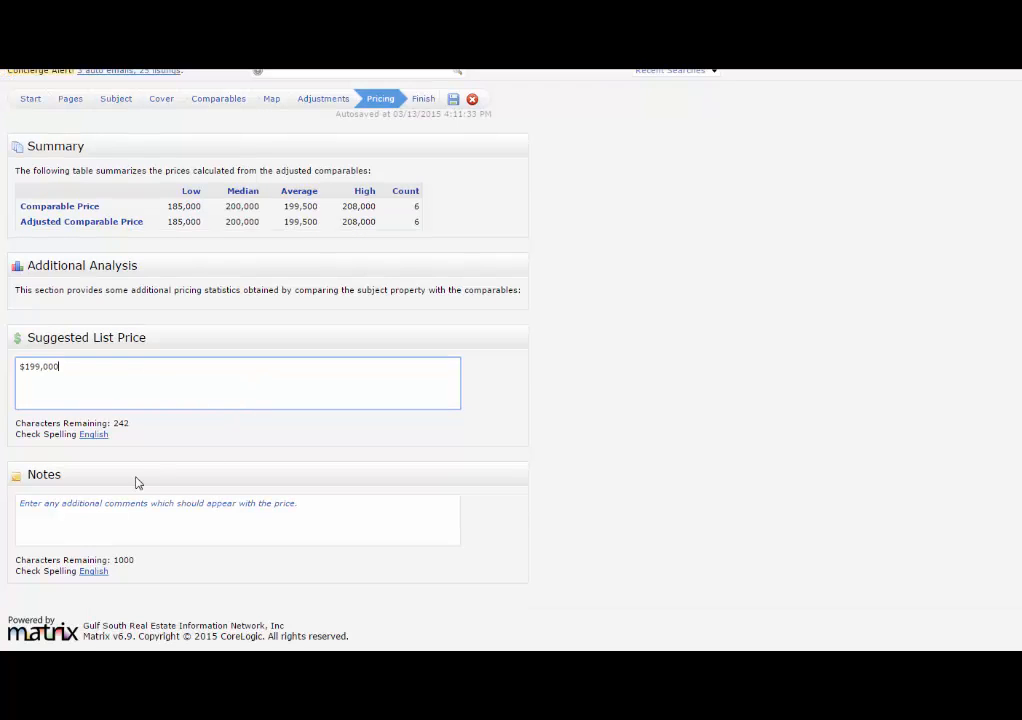
pyautogui.click(70, 500)
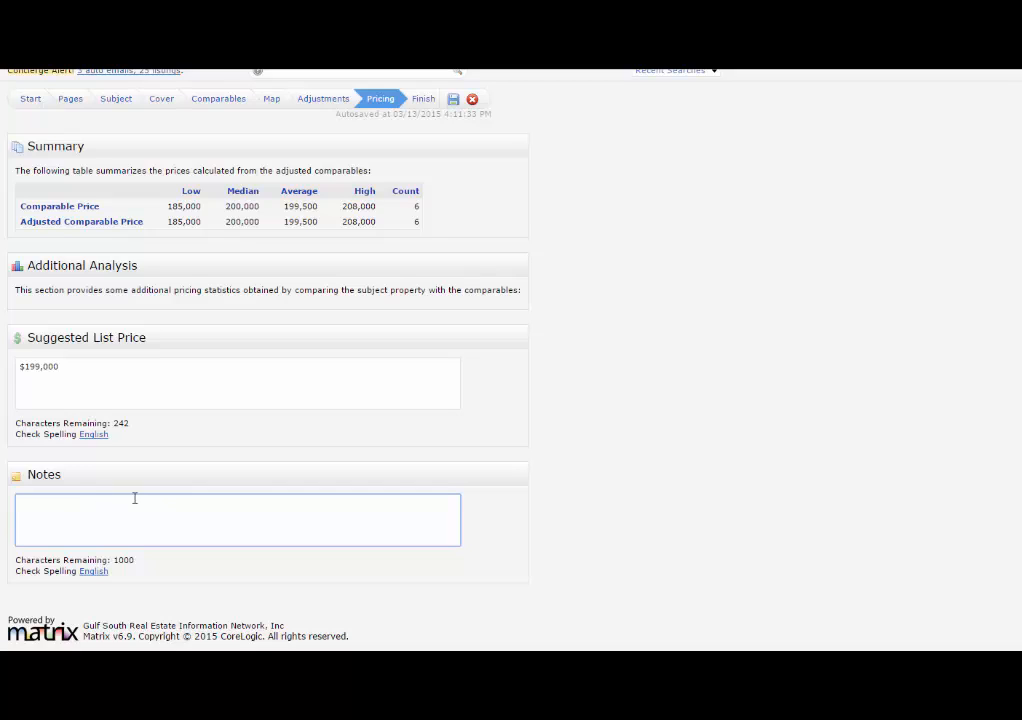
# Go to the Finish step, open the CMA report and save the CMA.
pyautogui.click(424, 101)
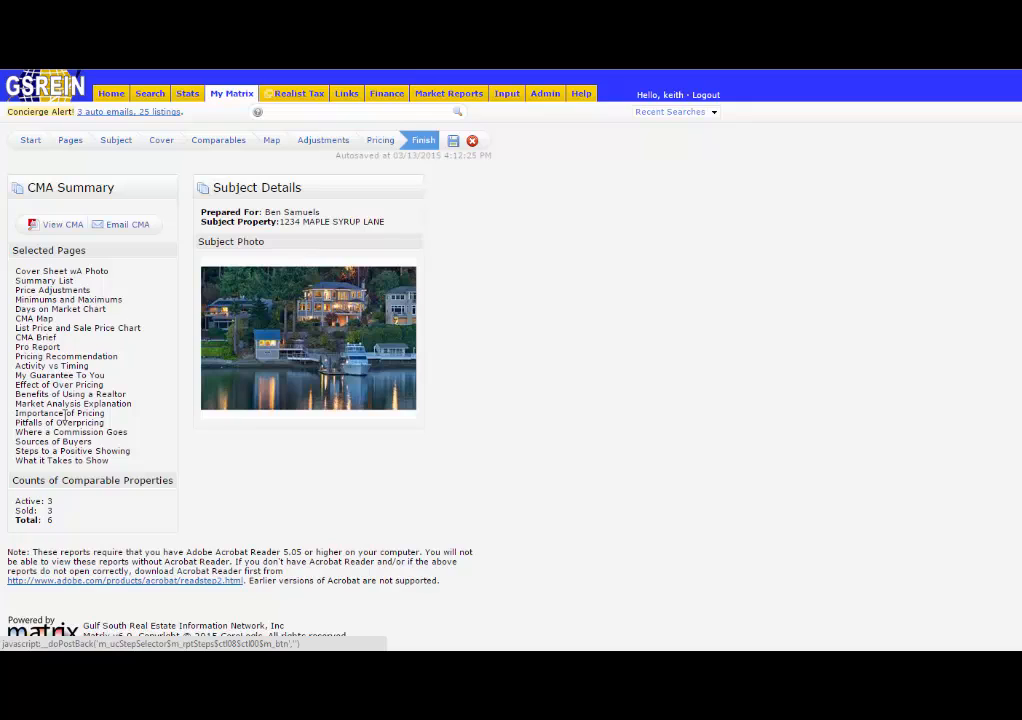
pyautogui.click(67, 226)
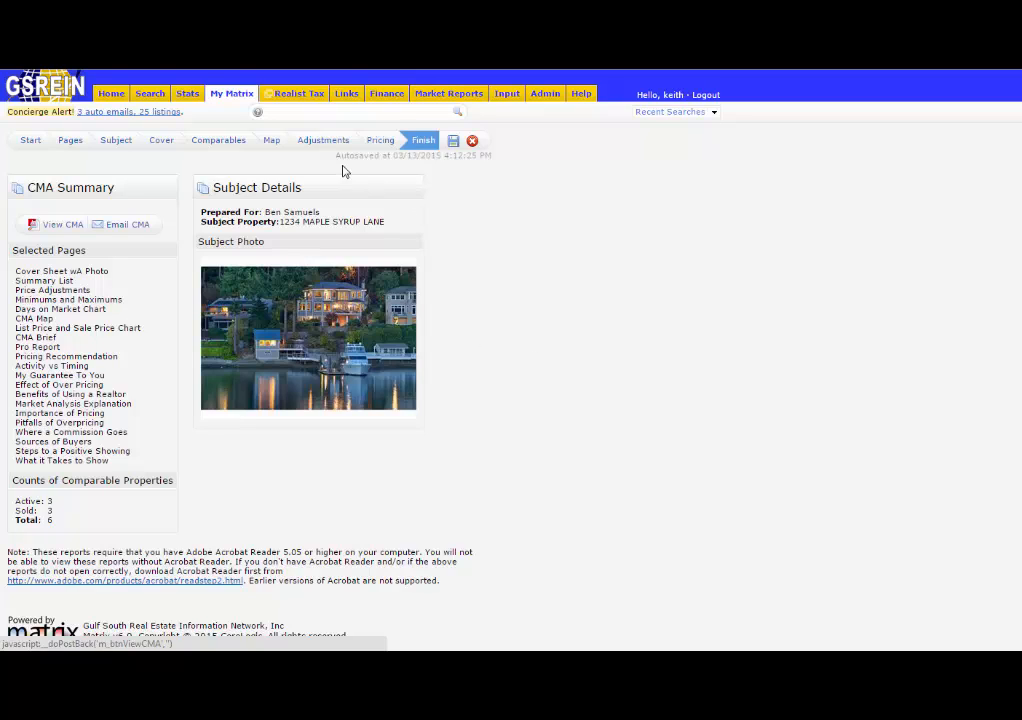
pyautogui.click(453, 142)
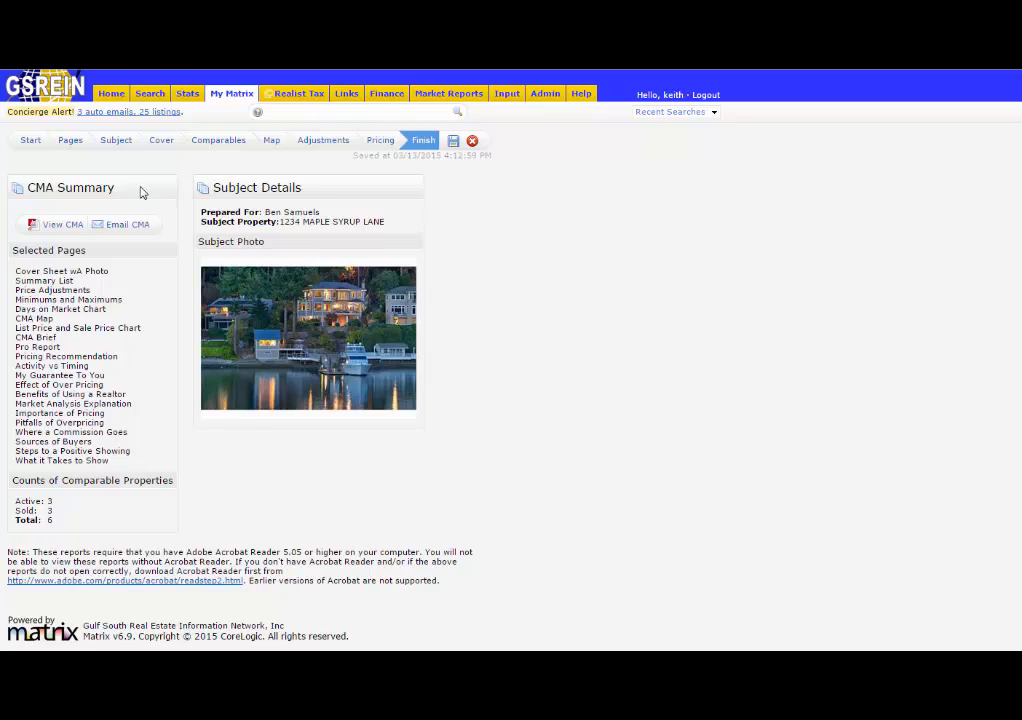
# Scroll through the generated CMA report pages from the cover sheet to the pricing recommendation.
pyautogui.click(70, 141)
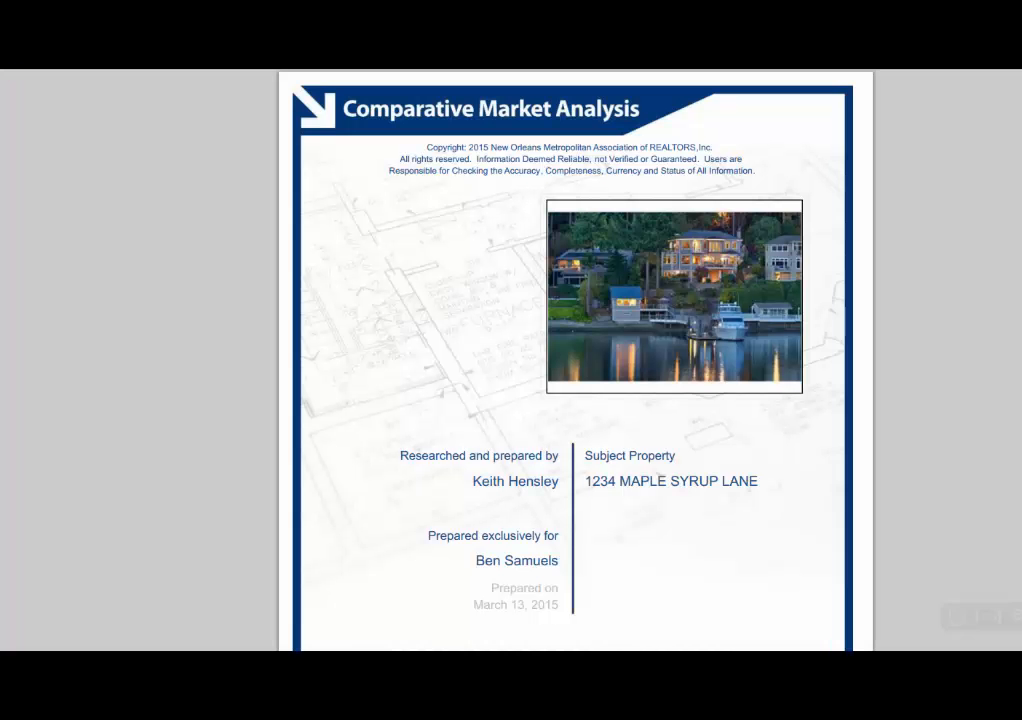
pyautogui.scroll(-10, 492, 344)
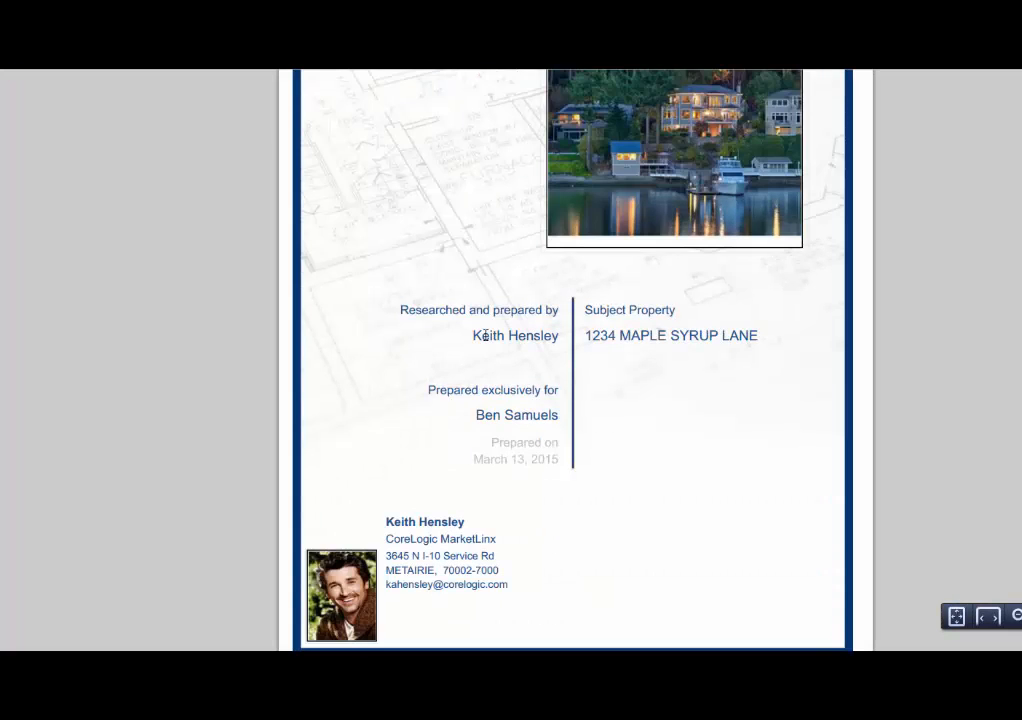
pyautogui.scroll(-15, 487, 347)
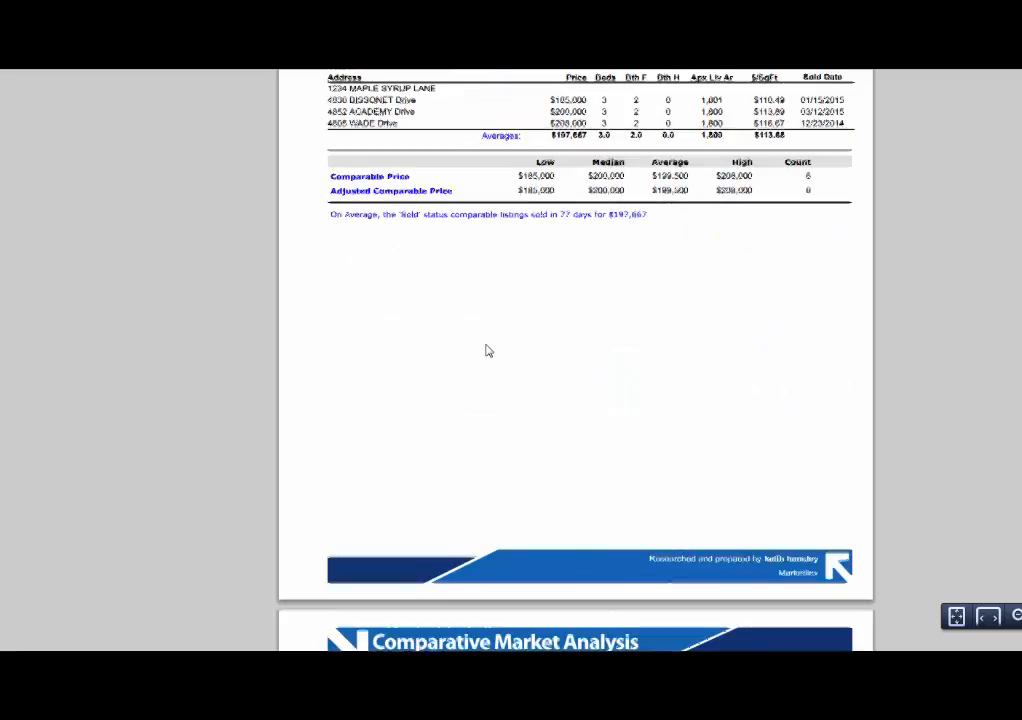
pyautogui.scroll(-12, 488, 352)
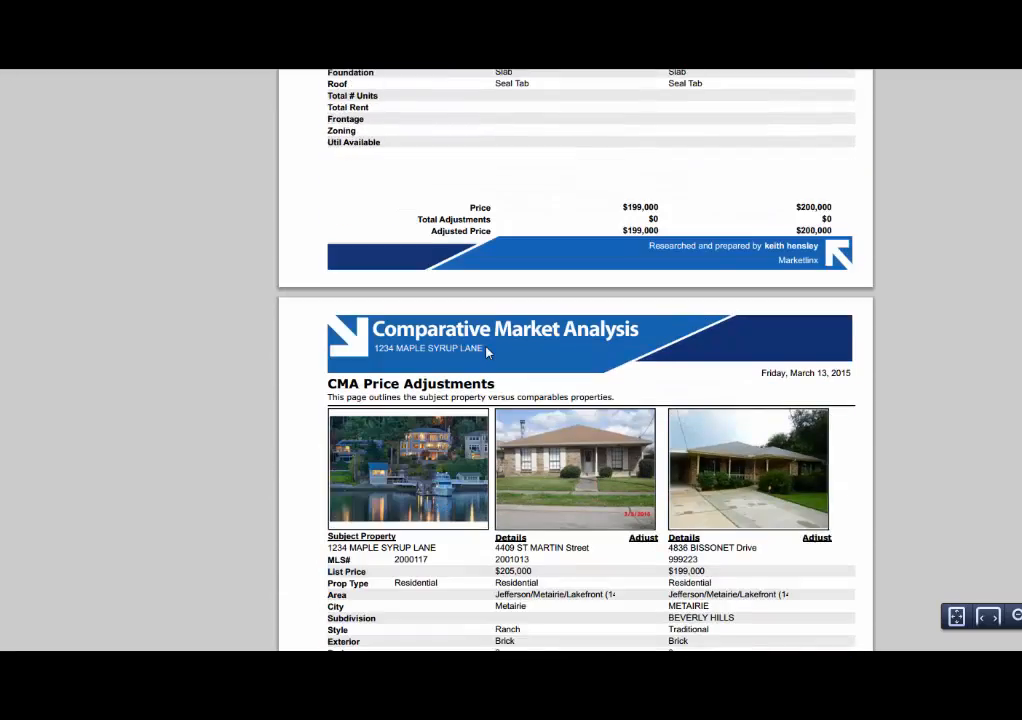
pyautogui.scroll(-8, 487, 350)
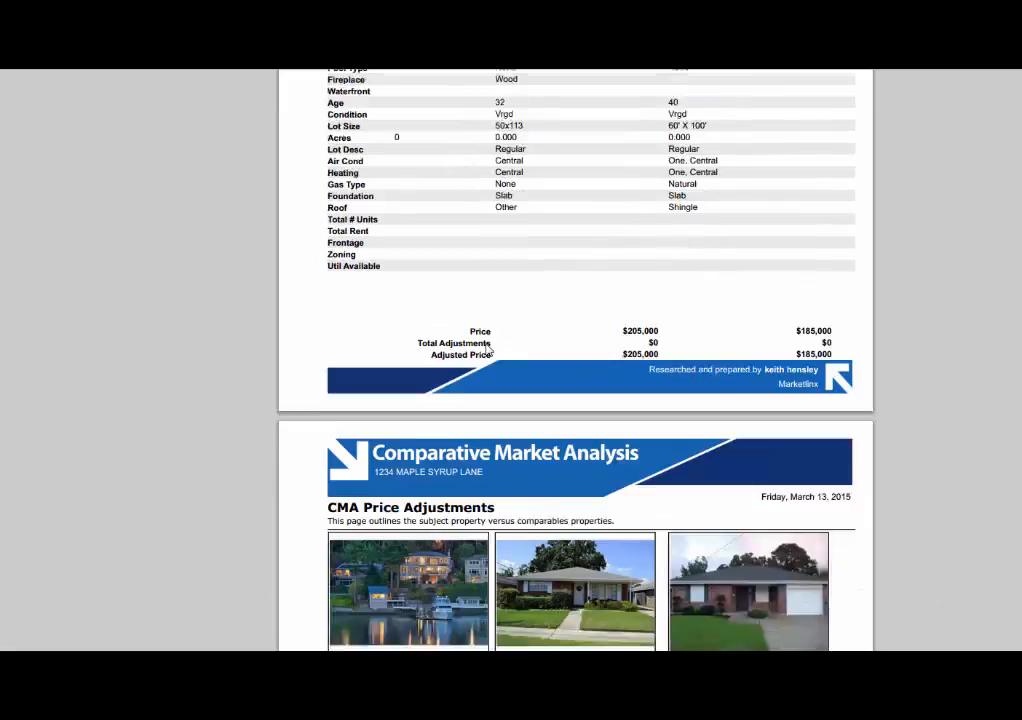
pyautogui.scroll(-20, 487, 350)
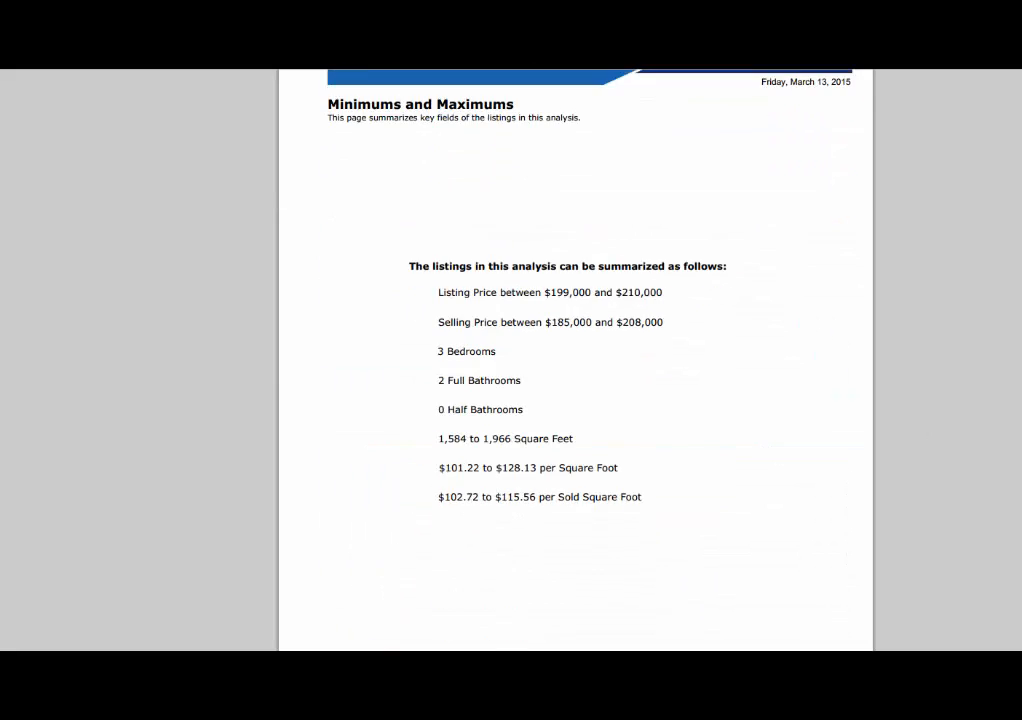
pyautogui.scroll(-10, 575, 360)
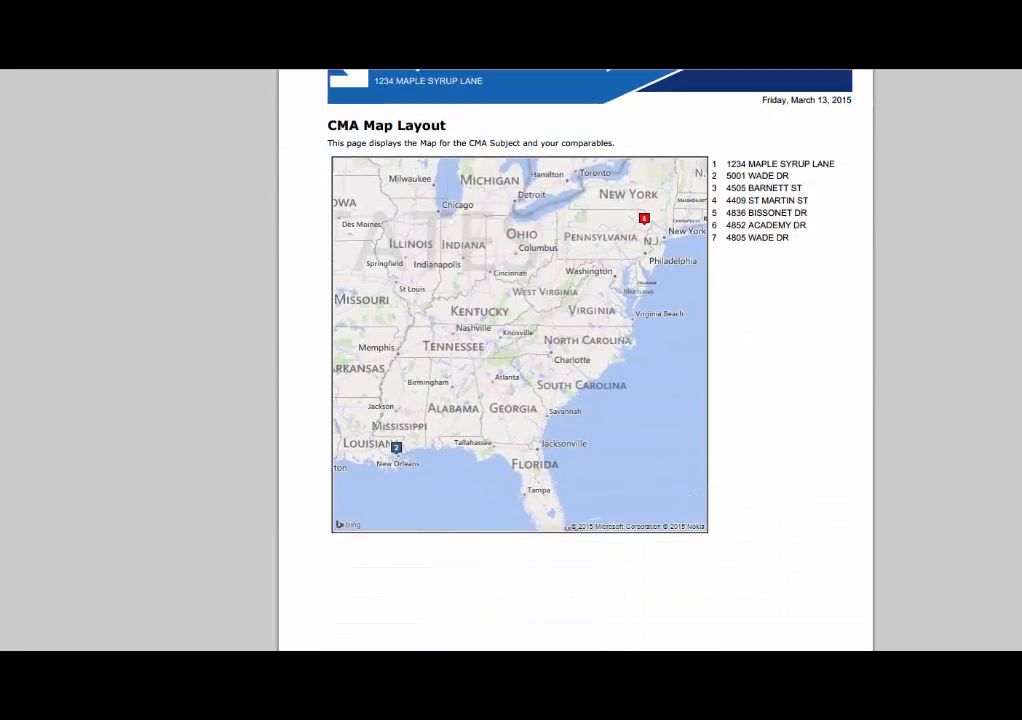
pyautogui.scroll(-10, 575, 360)
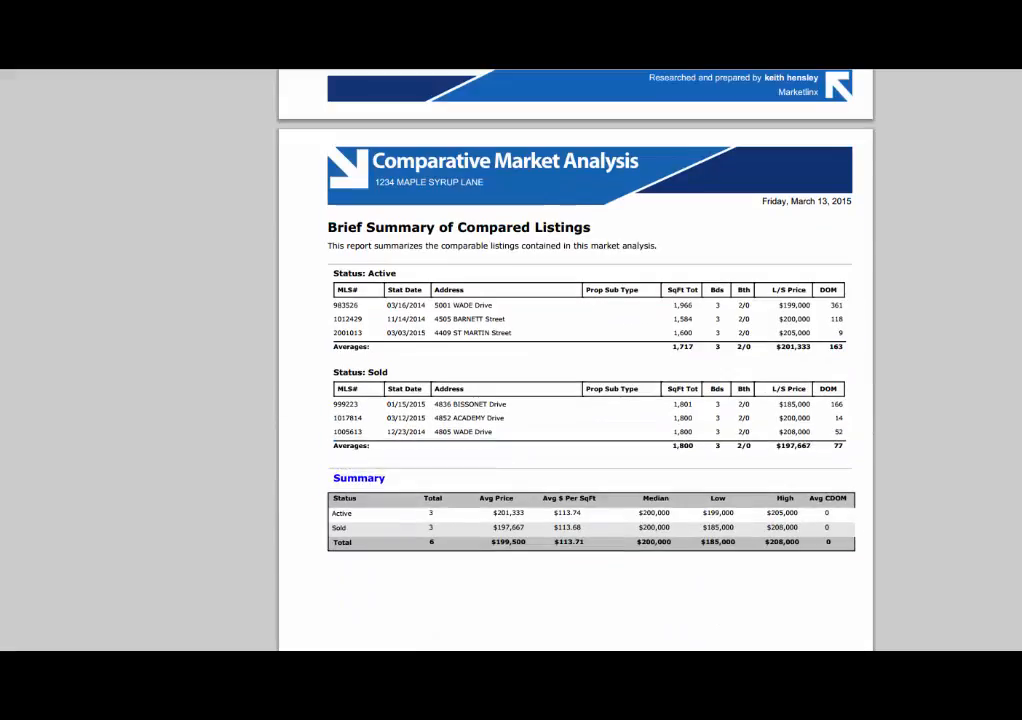
pyautogui.scroll(-10, 575, 360)
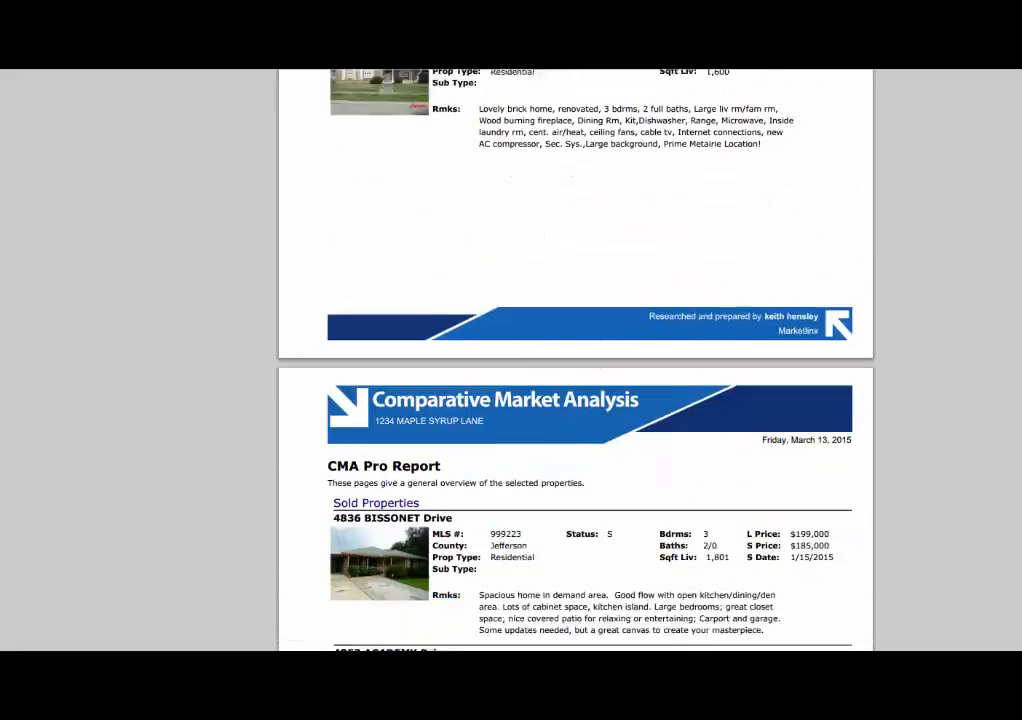
pyautogui.scroll(-10, 575, 360)
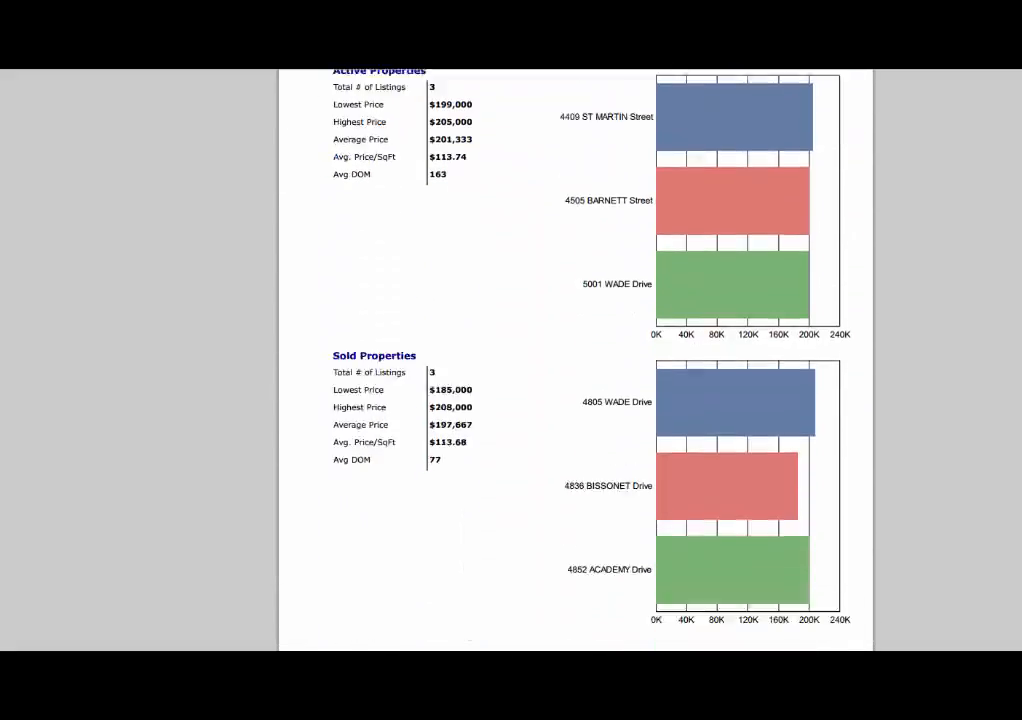
pyautogui.scroll(-5, 575, 360)
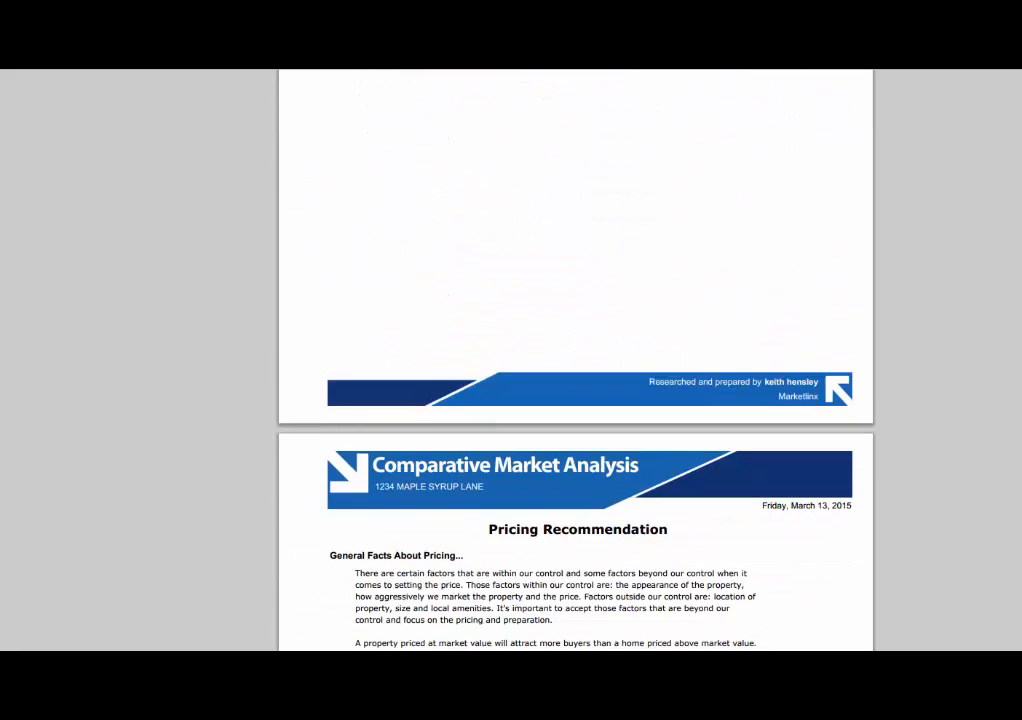
pyautogui.scroll(-1, 615, 280)
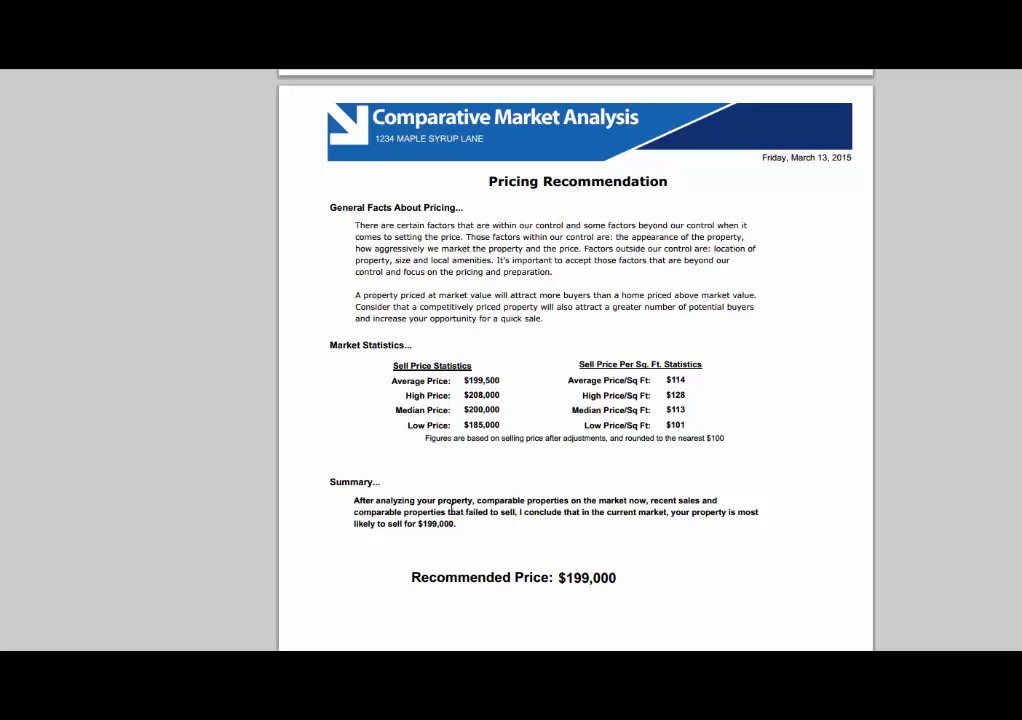
pyautogui.moveTo(615, 576); pyautogui.dragTo(414, 577)
pyautogui.click(511, 566)
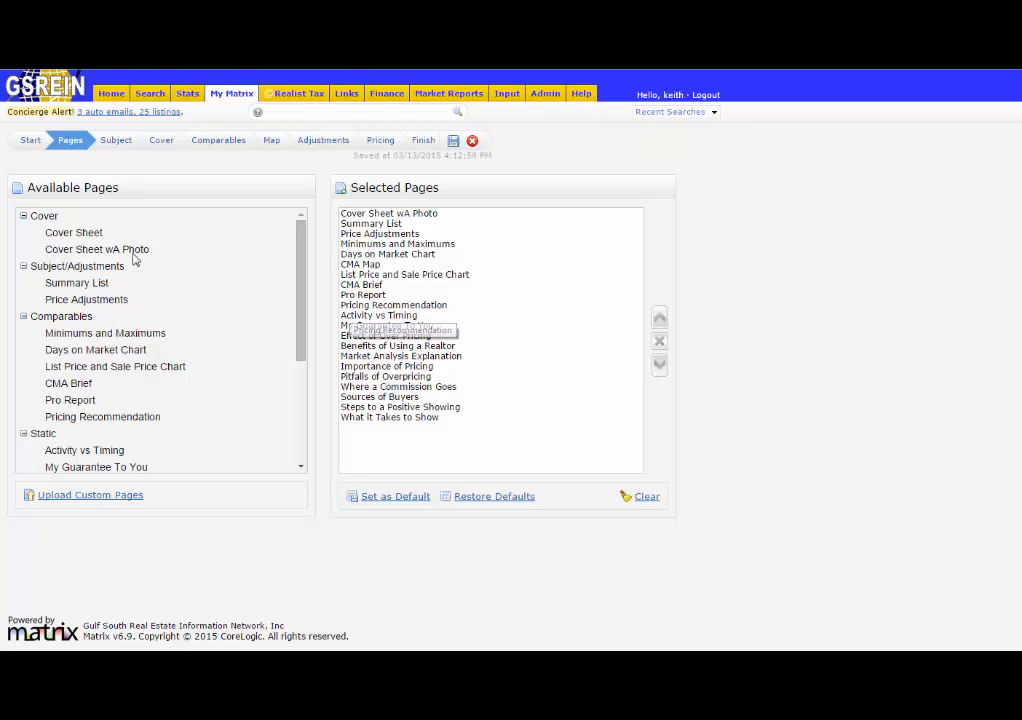
# Select the CMA Brief page in the selected pages list.
pyautogui.click(366, 286)
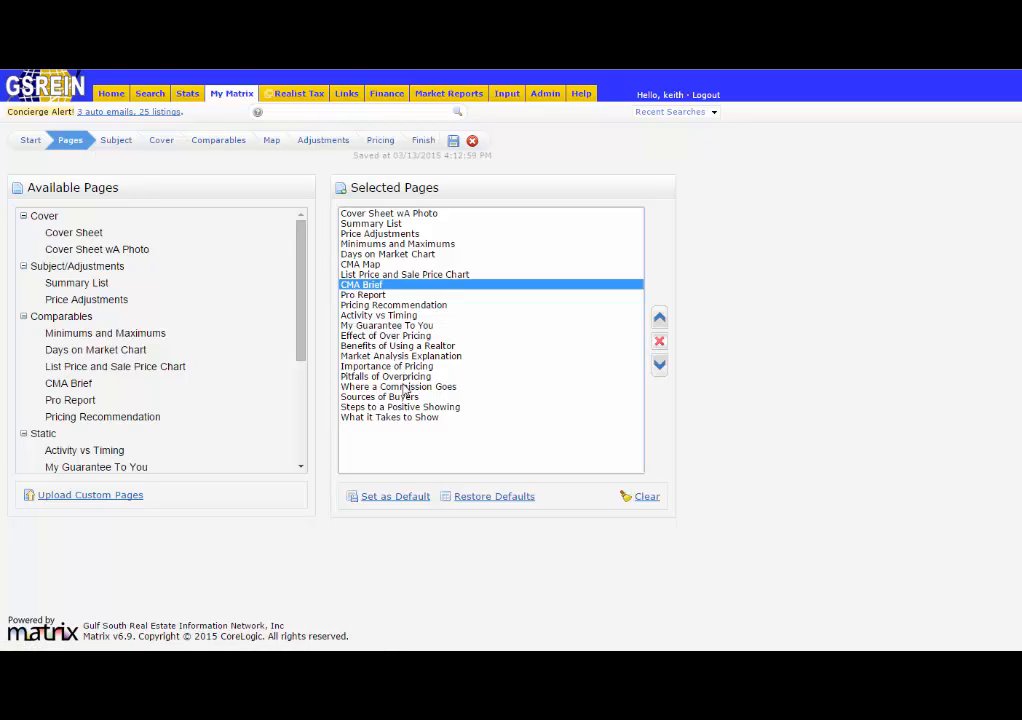